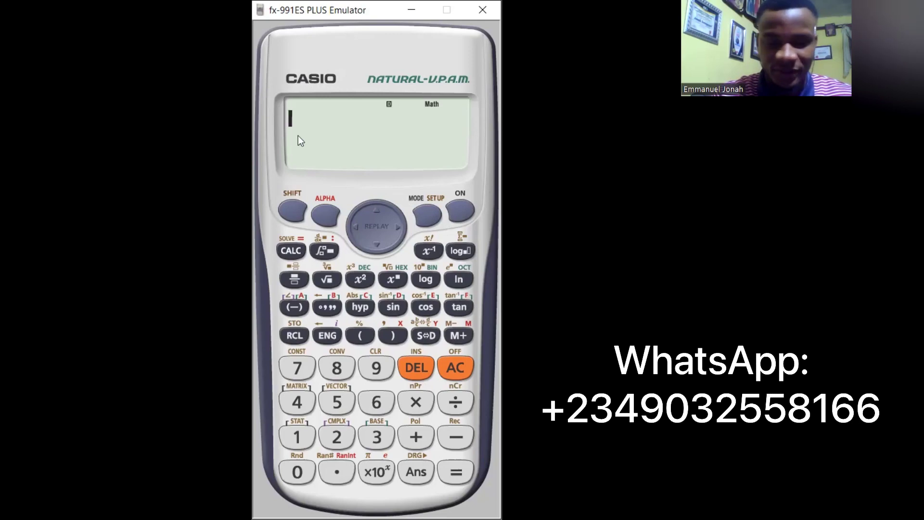
# - Switch the calculator to VECTOR mode and set up VctA as a three-component vector
pyautogui.click(428, 212)
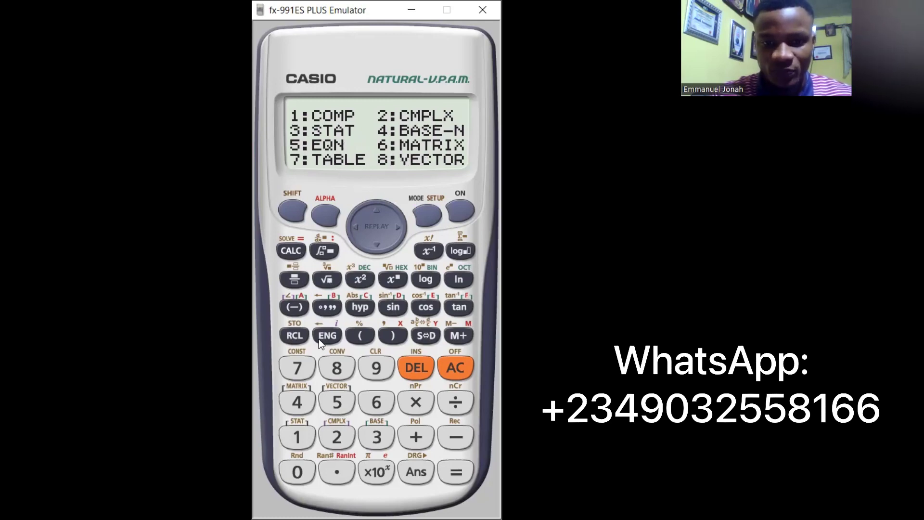
pyautogui.click(337, 368)
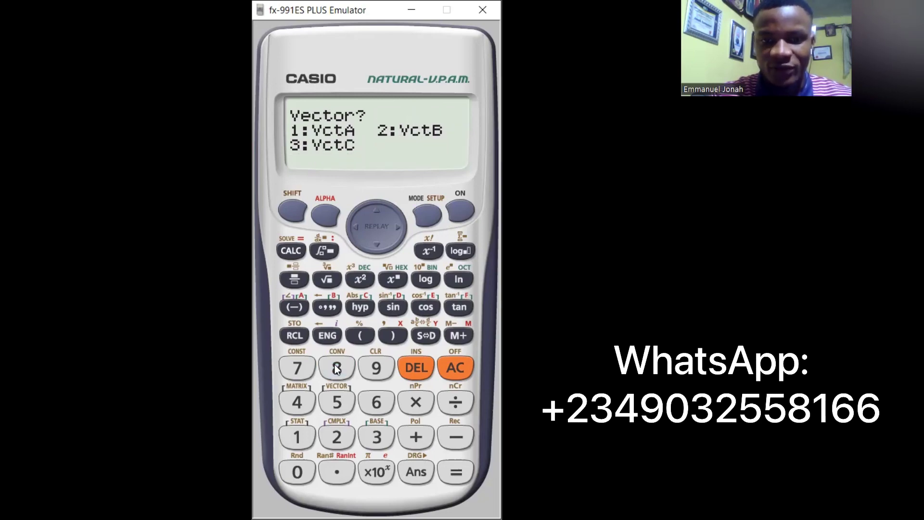
pyautogui.click(296, 436)
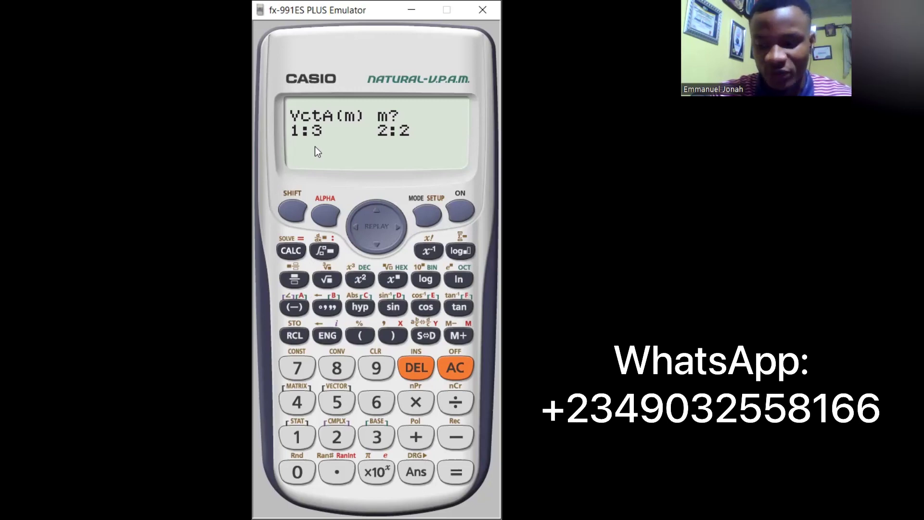
pyautogui.click(295, 435)
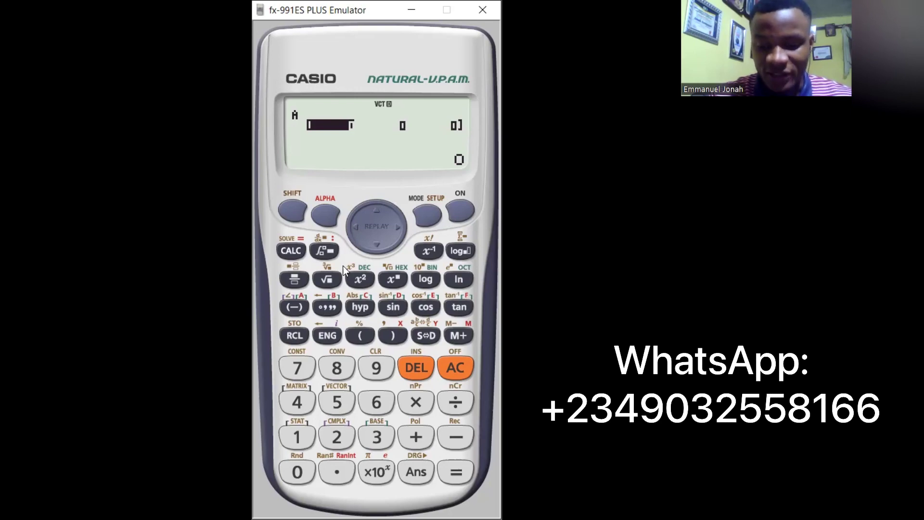
# - Enter the components 1, 2 and -3 for vector A
pyautogui.click(303, 439)
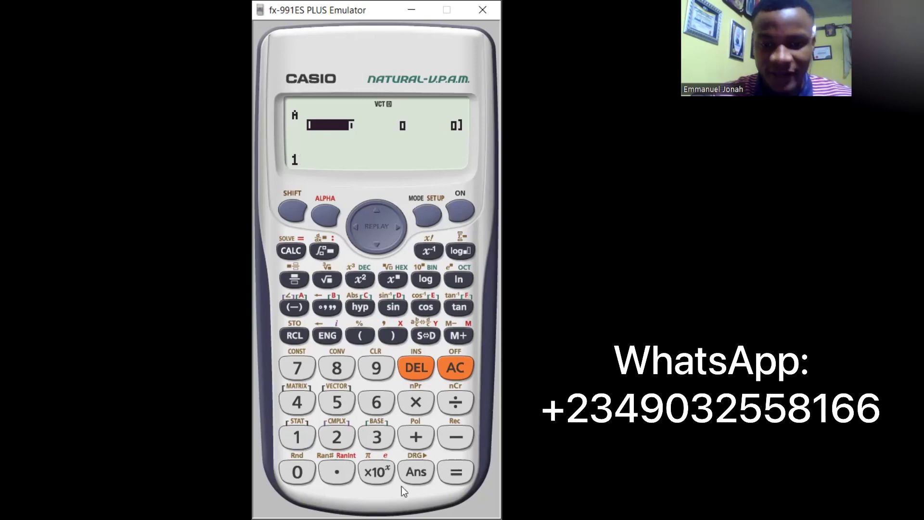
pyautogui.click(456, 472)
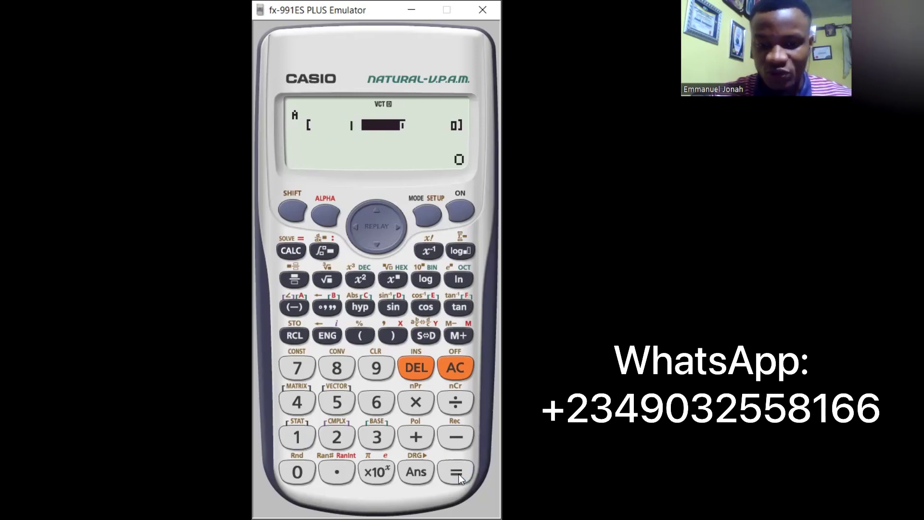
pyautogui.click(338, 440)
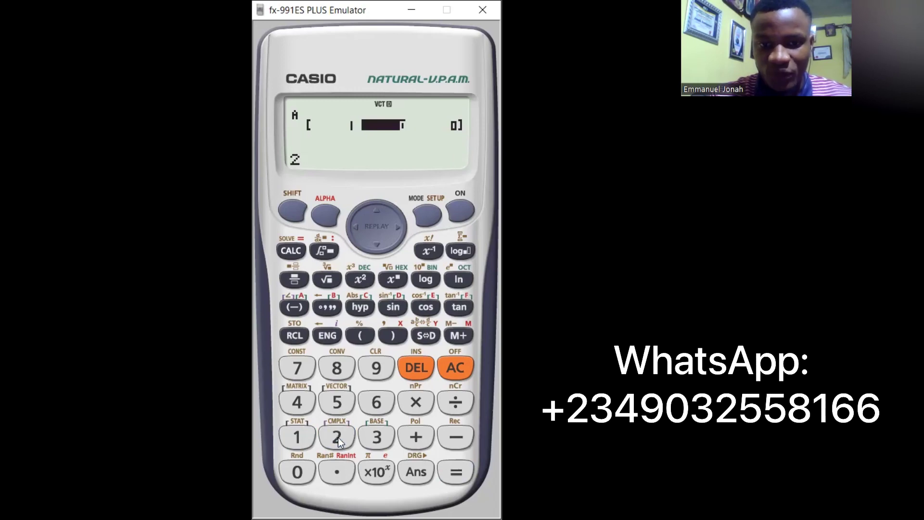
pyautogui.click(456, 473)
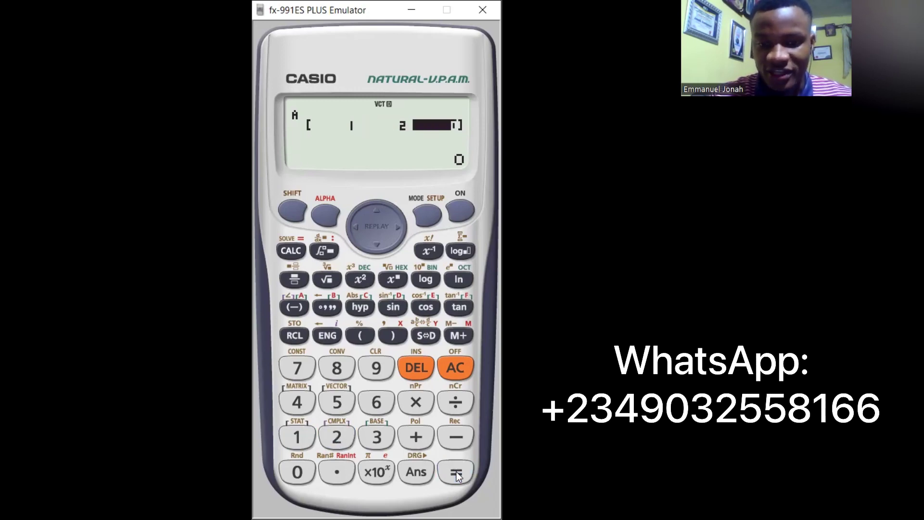
pyautogui.click(454, 438)
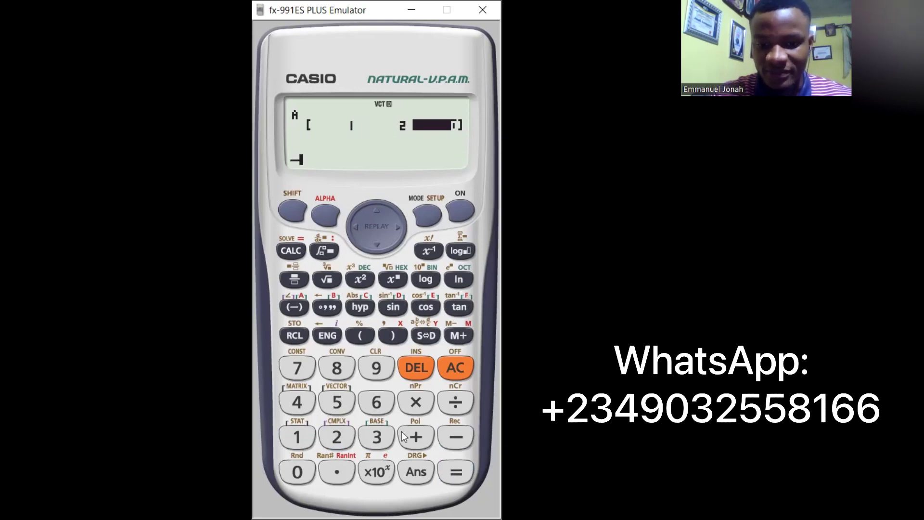
pyautogui.click(376, 435)
pyautogui.click(457, 474)
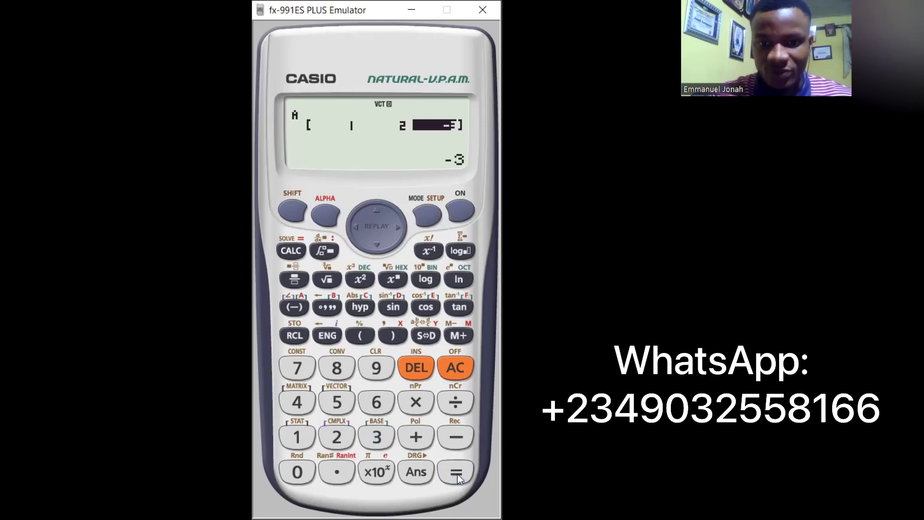
# - Change the second component of vector A to -2
pyautogui.click(353, 224)
pyautogui.click(352, 224)
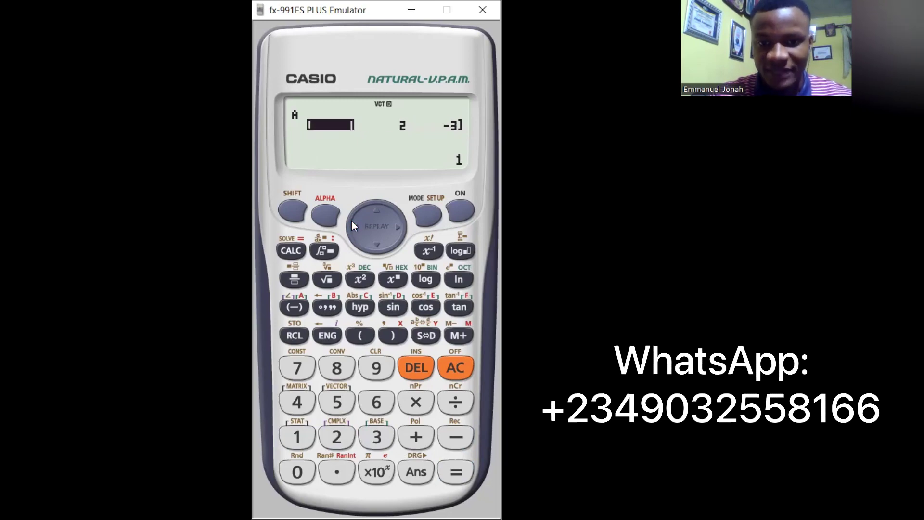
pyautogui.click(398, 227)
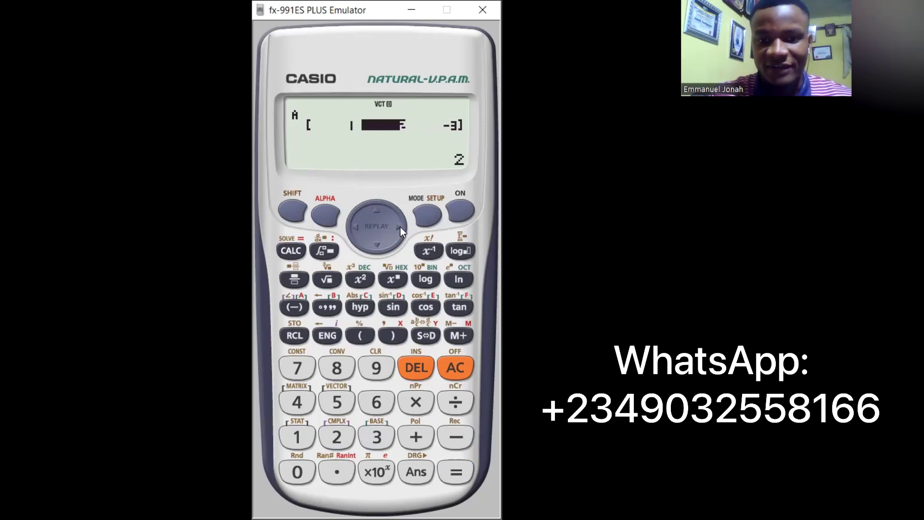
pyautogui.click(399, 227)
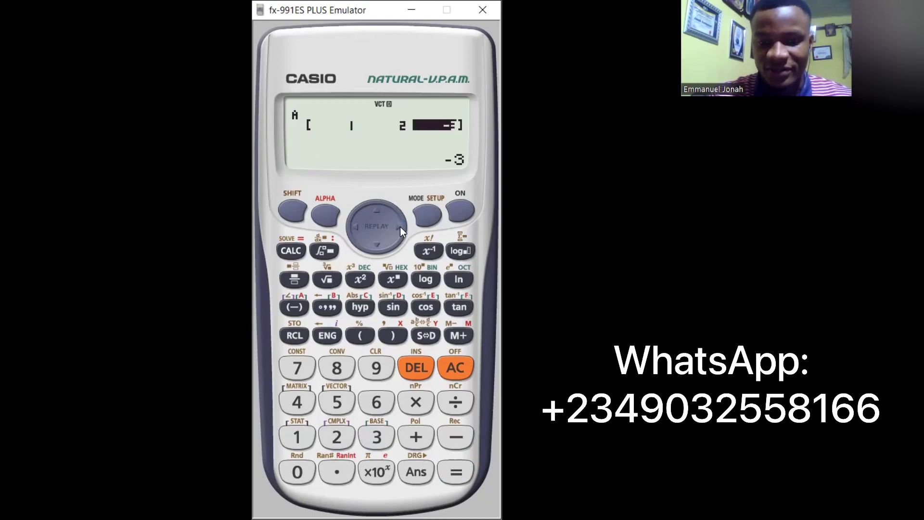
pyautogui.click(348, 223)
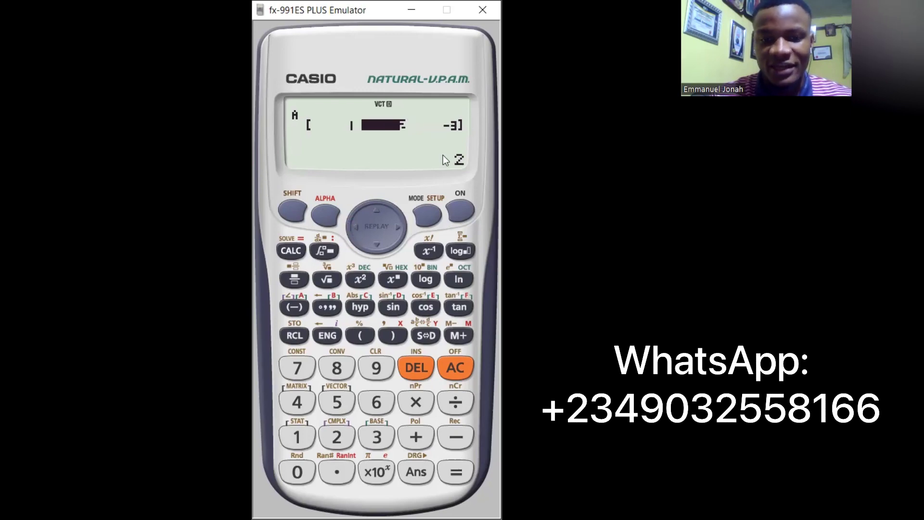
pyautogui.click(452, 435)
pyautogui.click(337, 436)
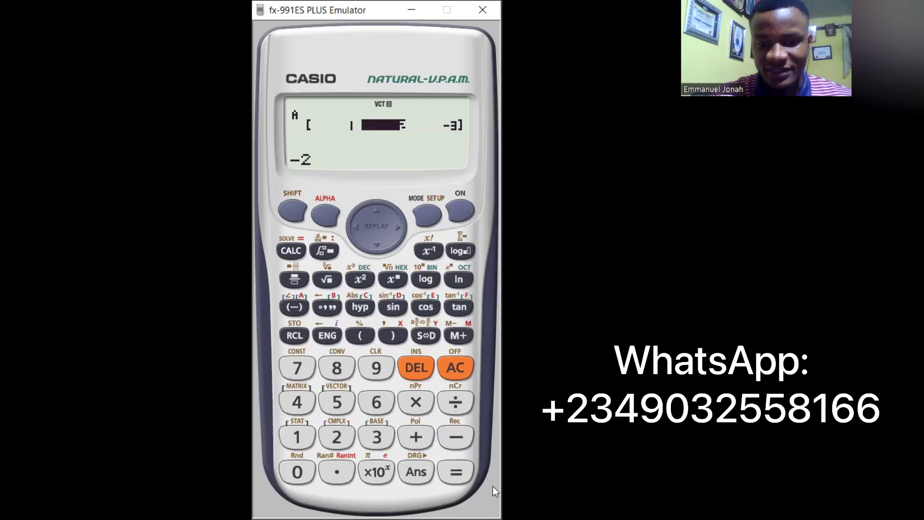
pyautogui.click(455, 474)
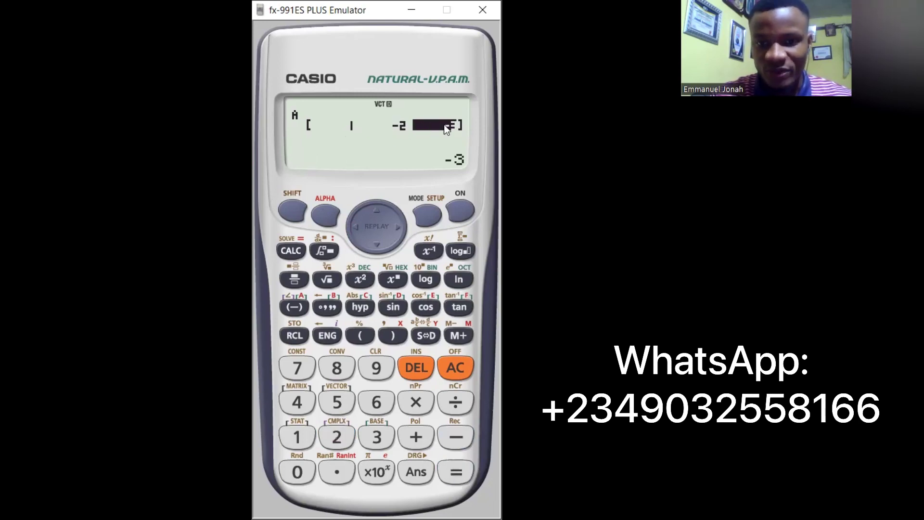
# - Set the second component of vector A back to 2
pyautogui.click(348, 231)
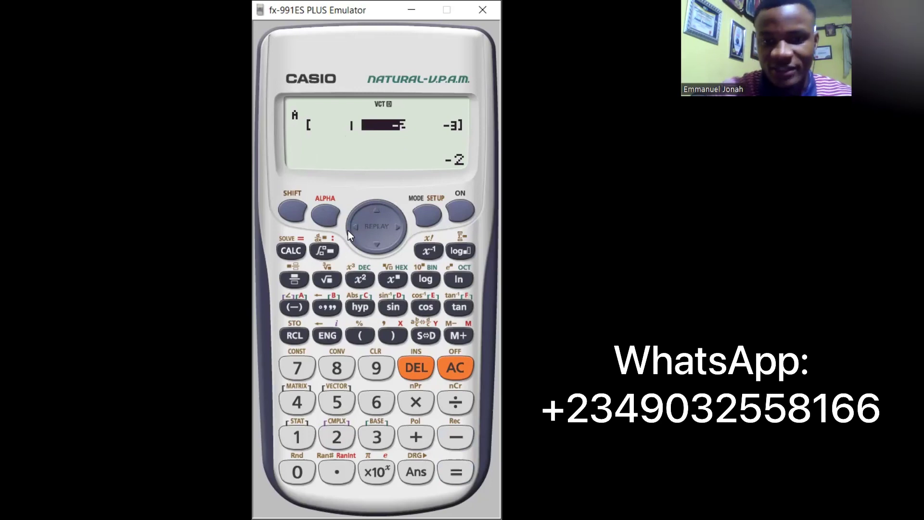
pyautogui.click(404, 224)
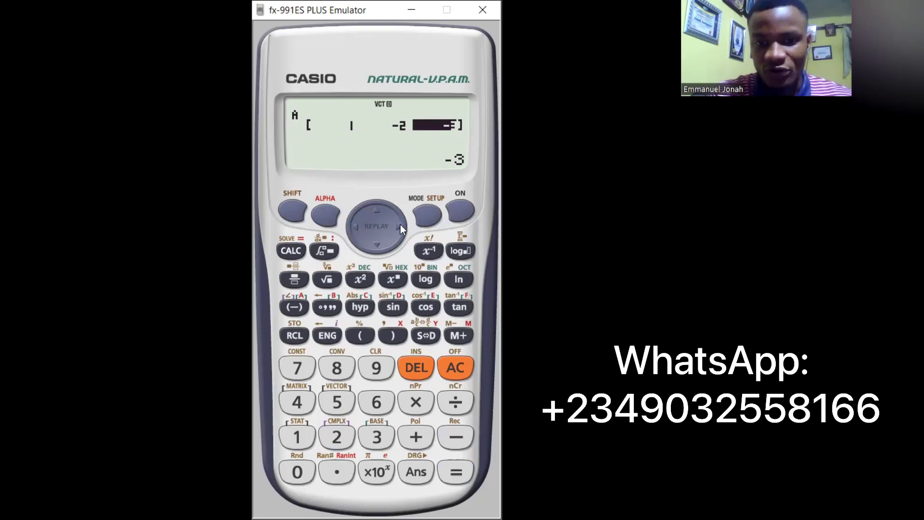
pyautogui.click(351, 230)
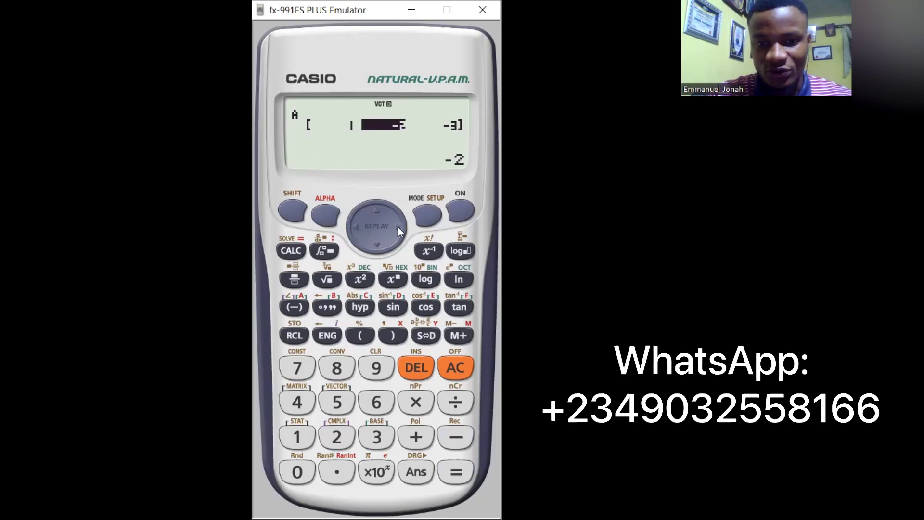
pyautogui.click(397, 227)
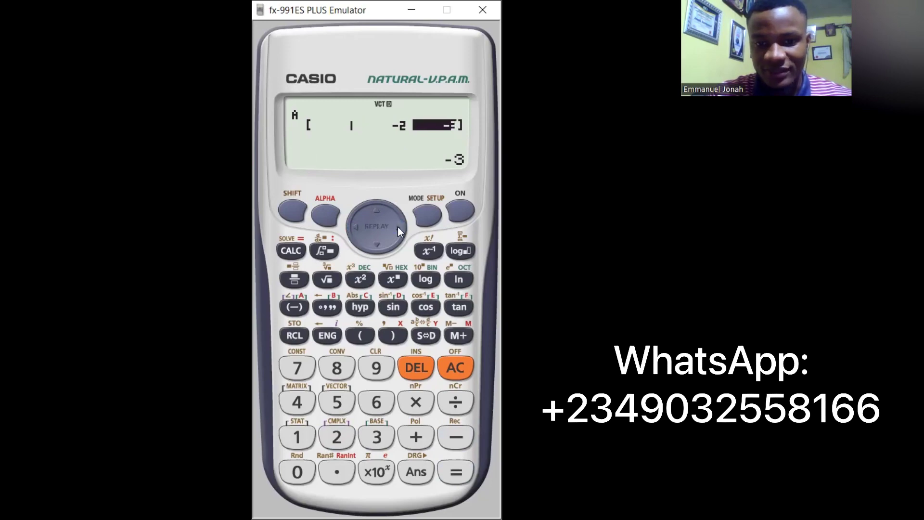
pyautogui.click(348, 232)
pyautogui.click(349, 233)
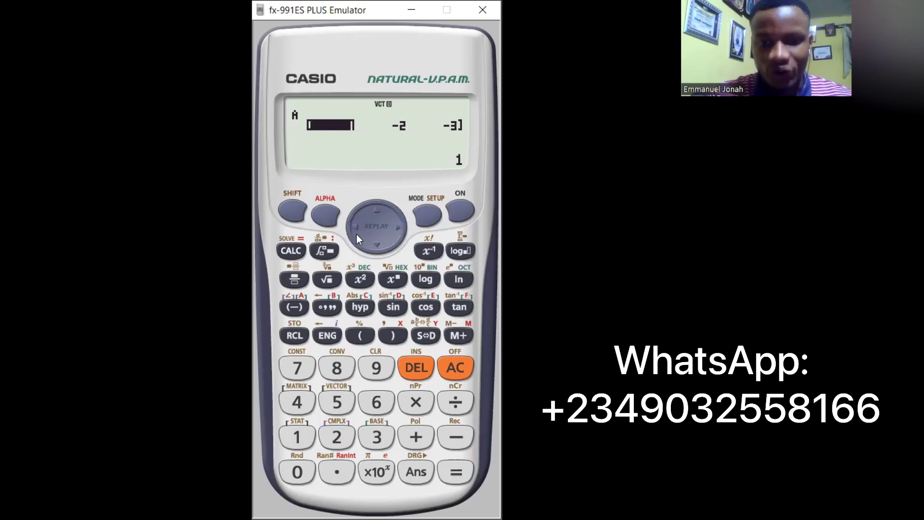
pyautogui.click(396, 228)
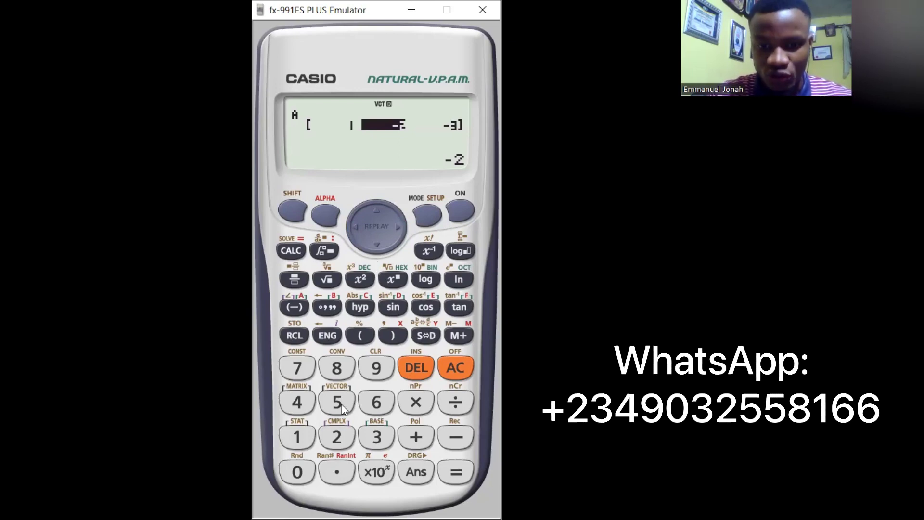
pyautogui.click(338, 435)
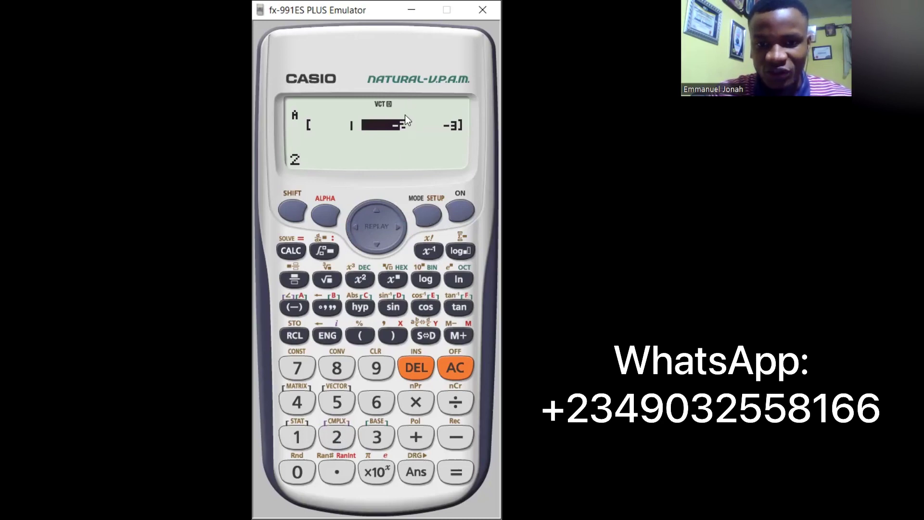
pyautogui.click(449, 475)
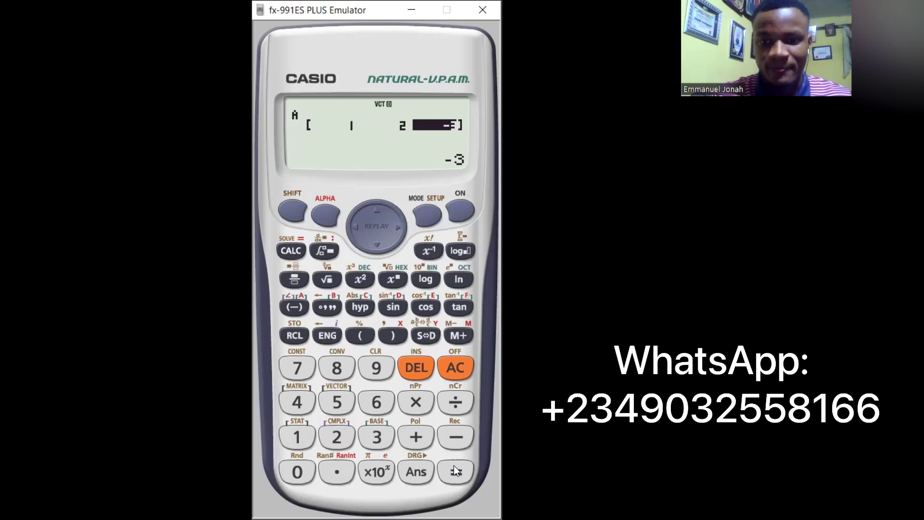
# - Leave the vector editor and recall VctA to display its stored components, then clear the display
pyautogui.click(455, 368)
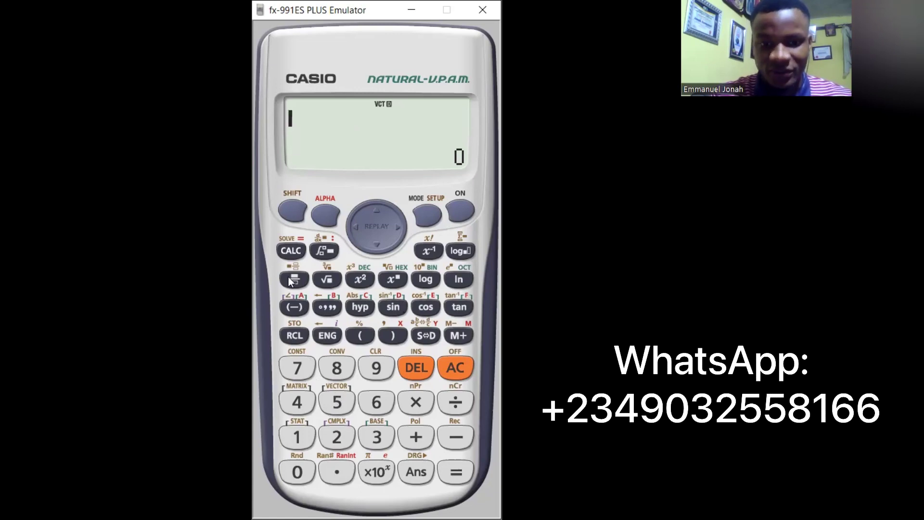
pyautogui.click(290, 210)
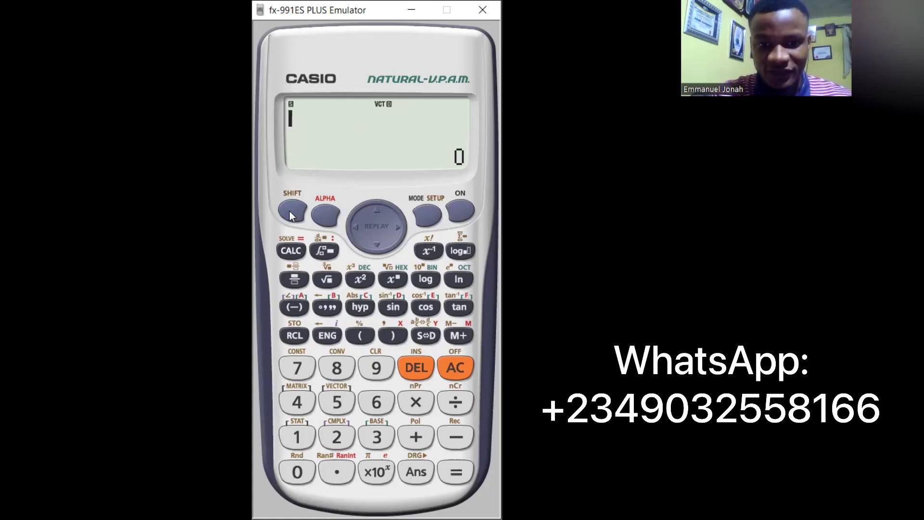
pyautogui.click(336, 399)
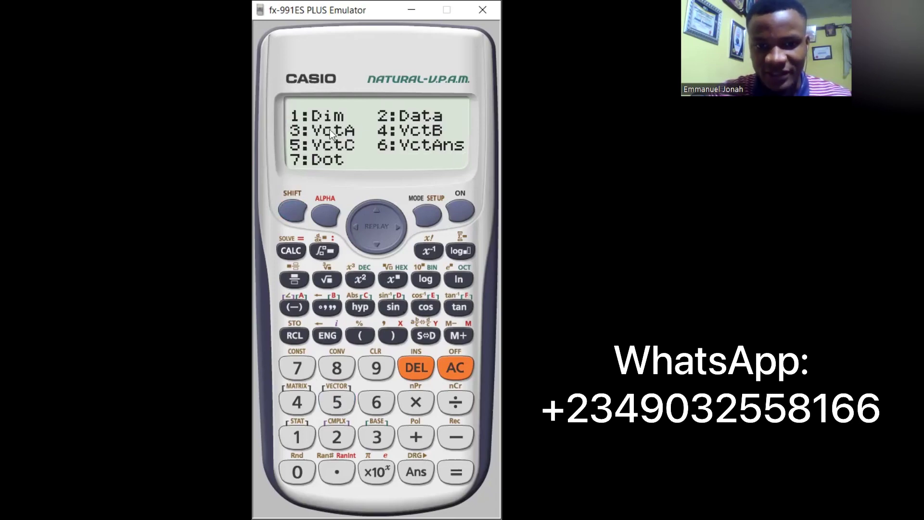
pyautogui.click(377, 437)
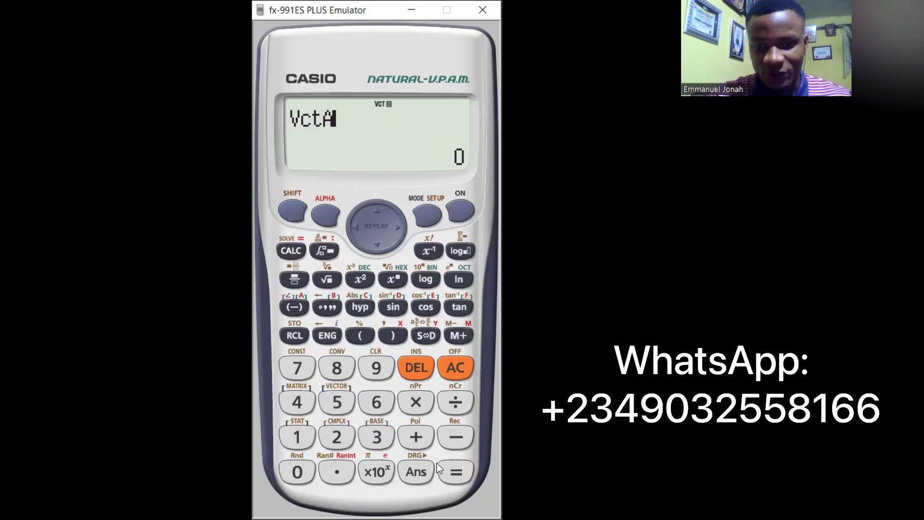
pyautogui.click(452, 469)
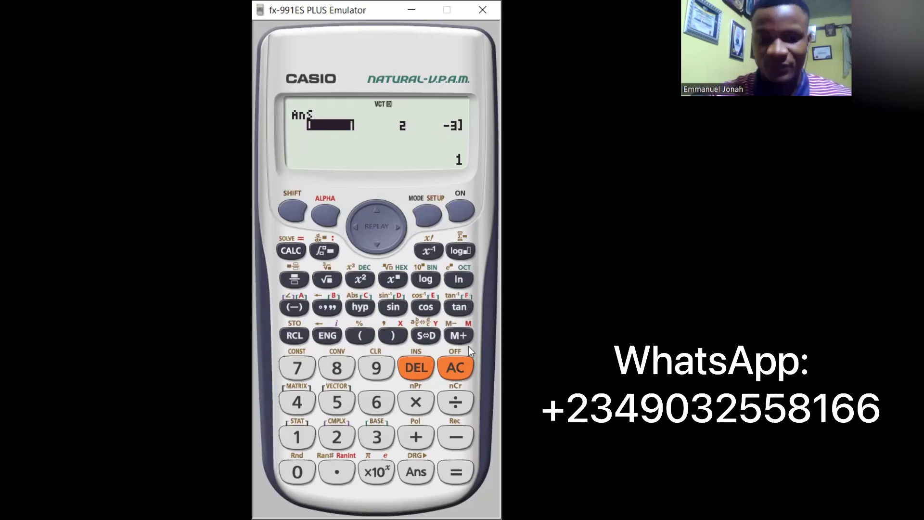
pyautogui.click(455, 365)
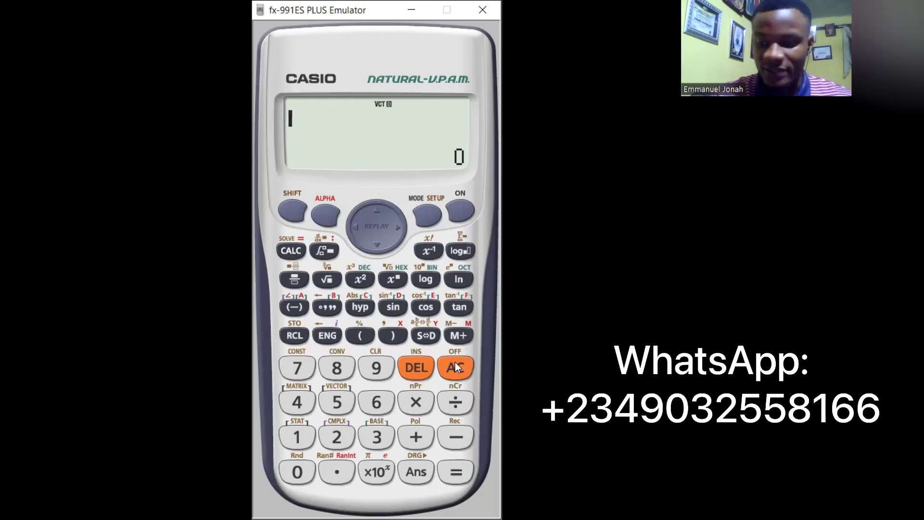
# - Set up VctB as a three-component vector through the vector dimension option
pyautogui.click(287, 212)
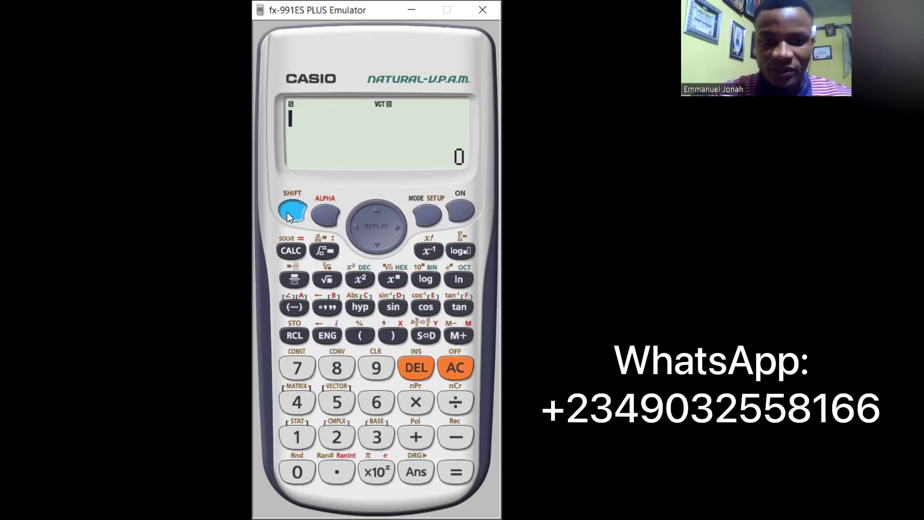
pyautogui.click(335, 404)
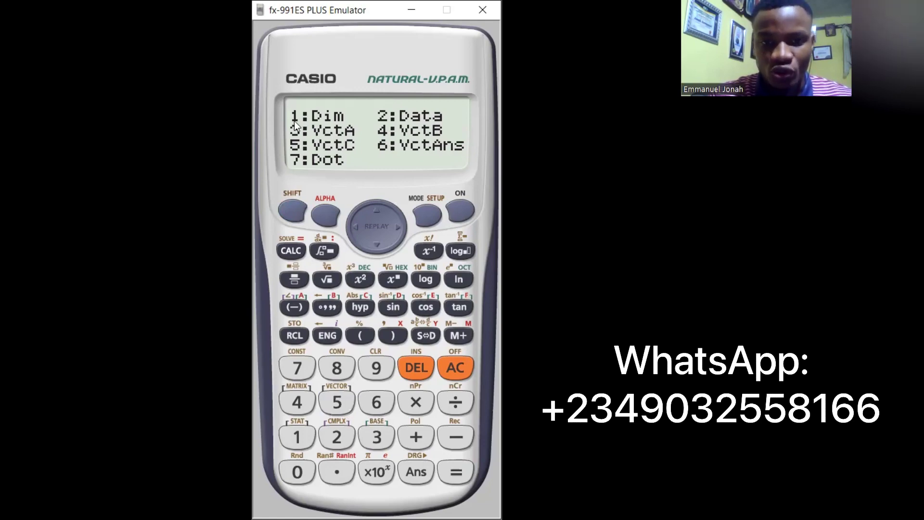
pyautogui.click(295, 438)
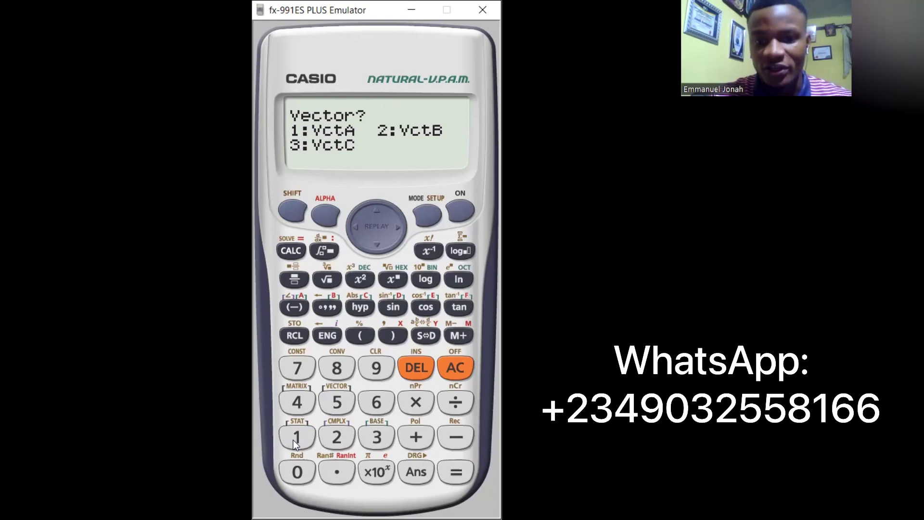
pyautogui.click(344, 438)
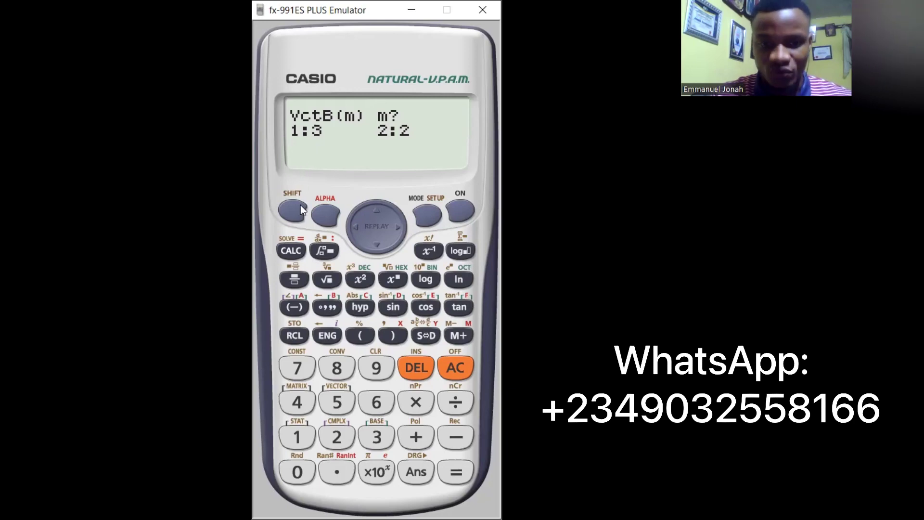
pyautogui.click(291, 440)
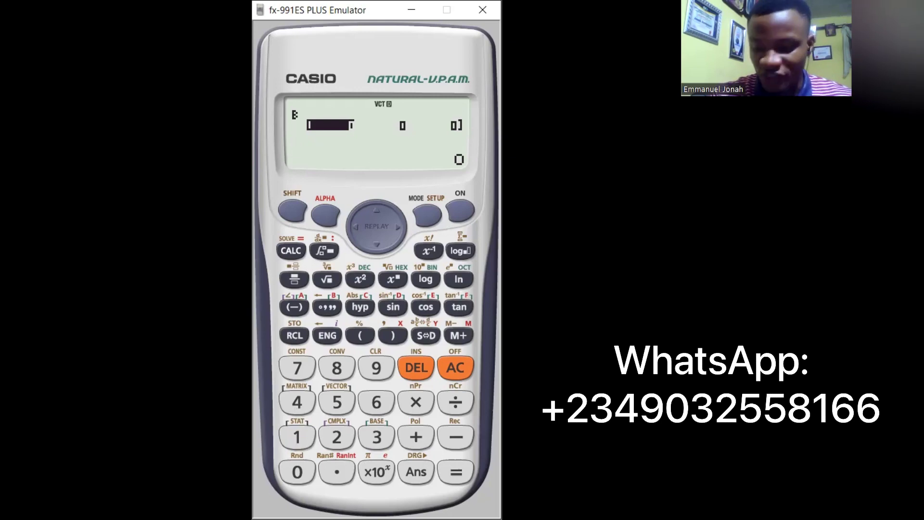
# - Enter 2, -3 and 4 as the components of VctB and leave the vector editor
pyautogui.click(337, 437)
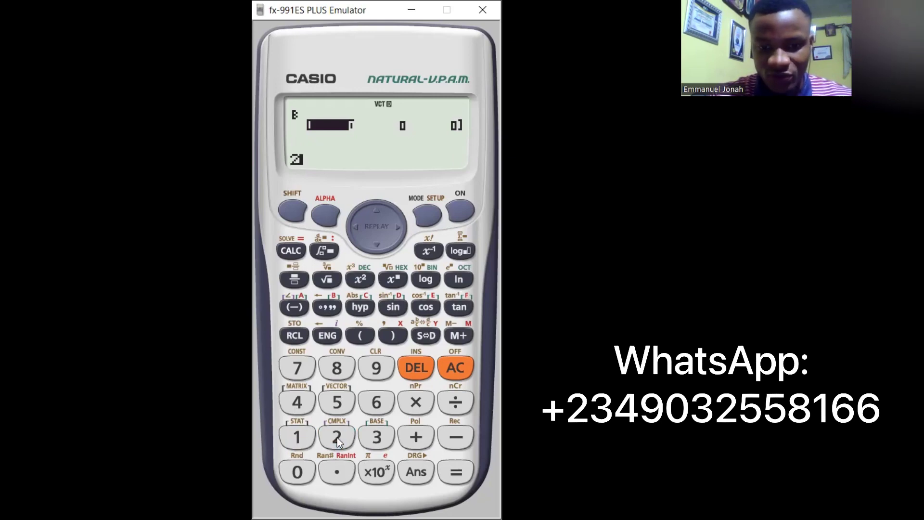
pyautogui.click(450, 470)
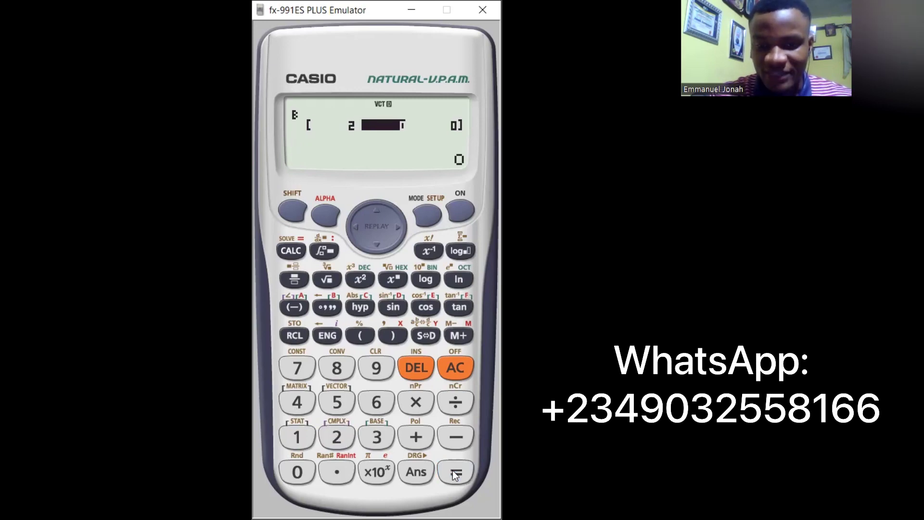
pyautogui.click(456, 434)
pyautogui.click(368, 436)
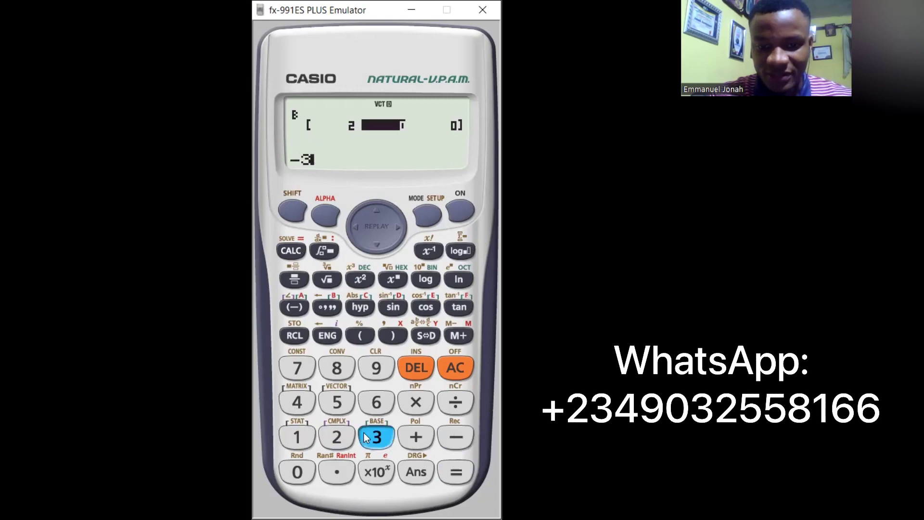
pyautogui.click(460, 474)
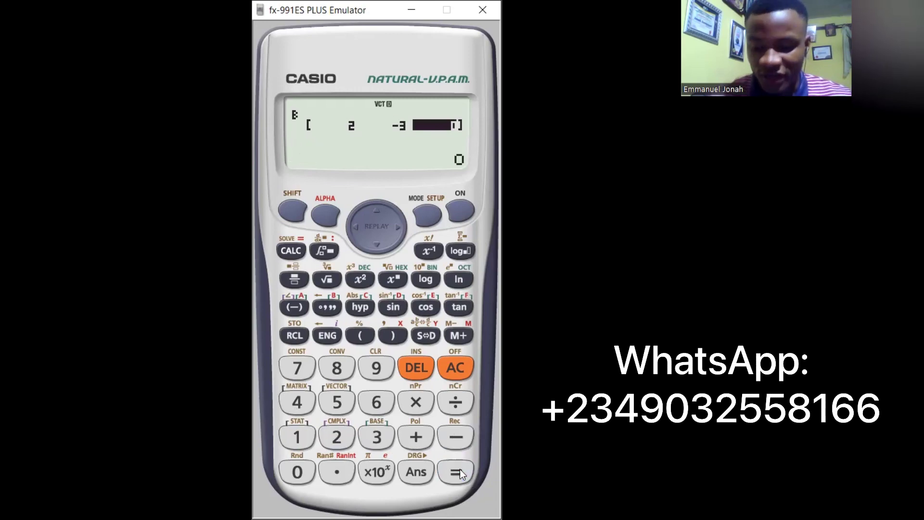
pyautogui.click(298, 403)
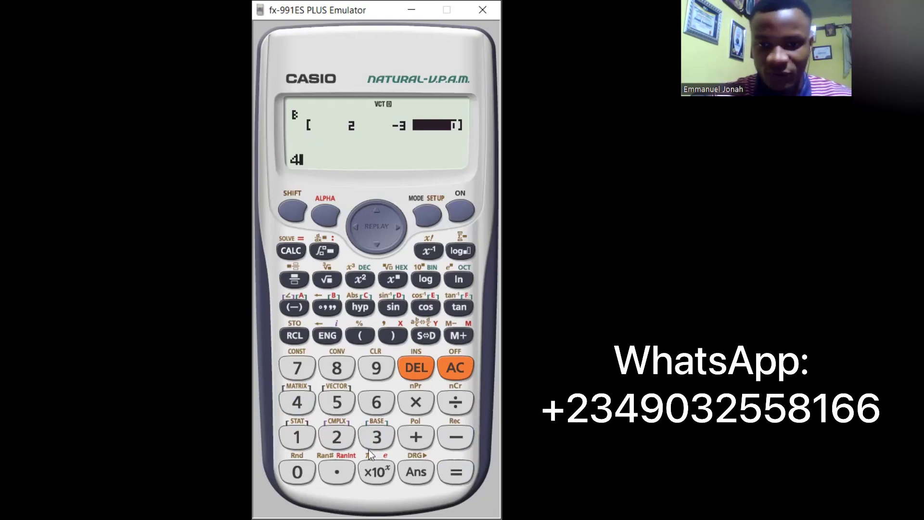
pyautogui.click(455, 475)
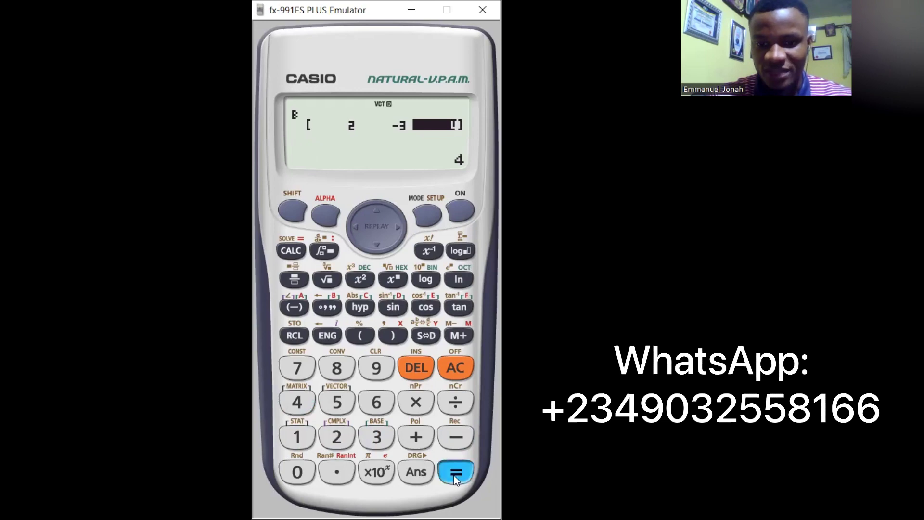
pyautogui.click(456, 368)
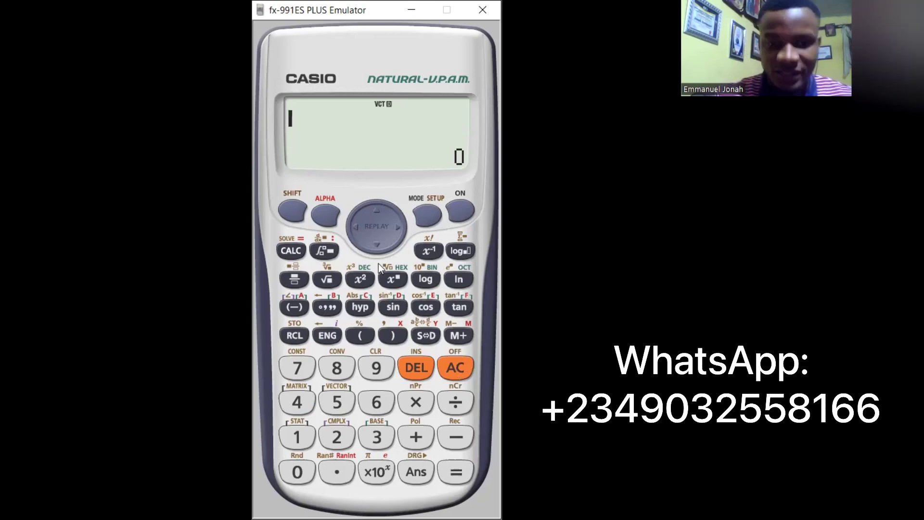
# - Calculate the vector sum VctA+VctB
pyautogui.click(290, 208)
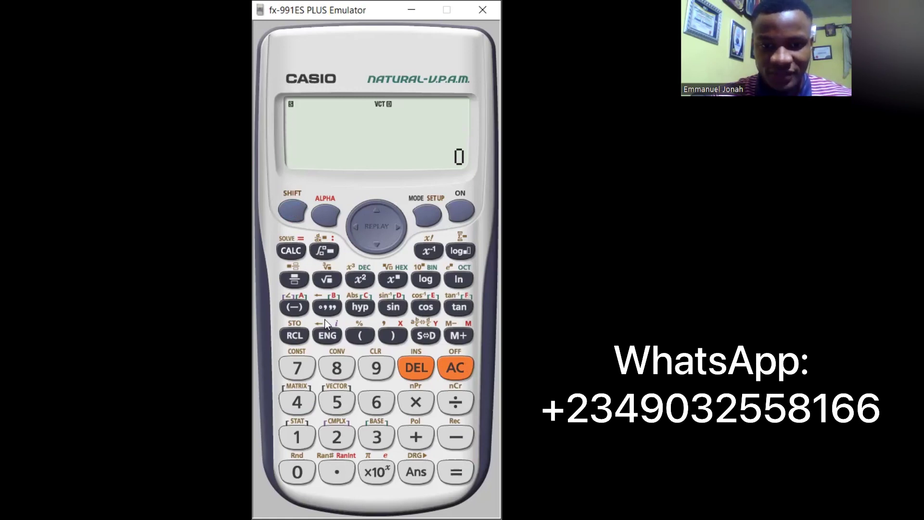
pyautogui.click(338, 402)
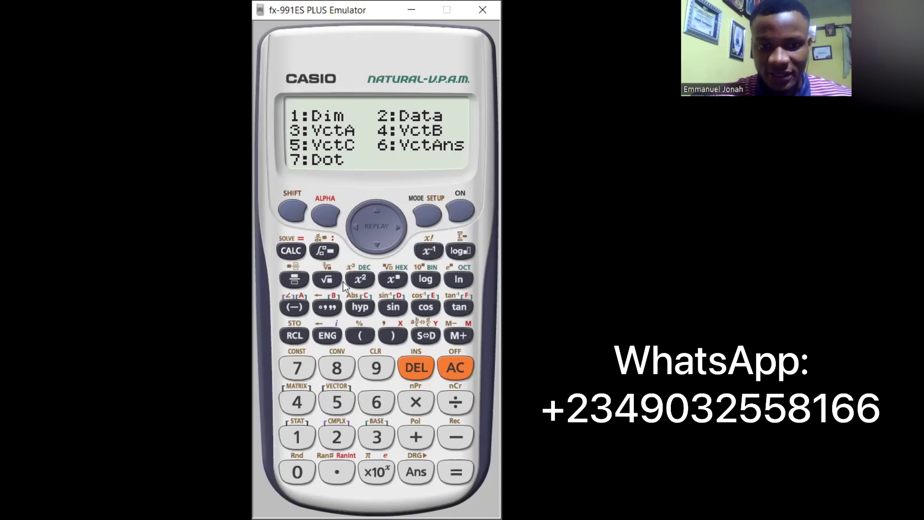
pyautogui.click(383, 440)
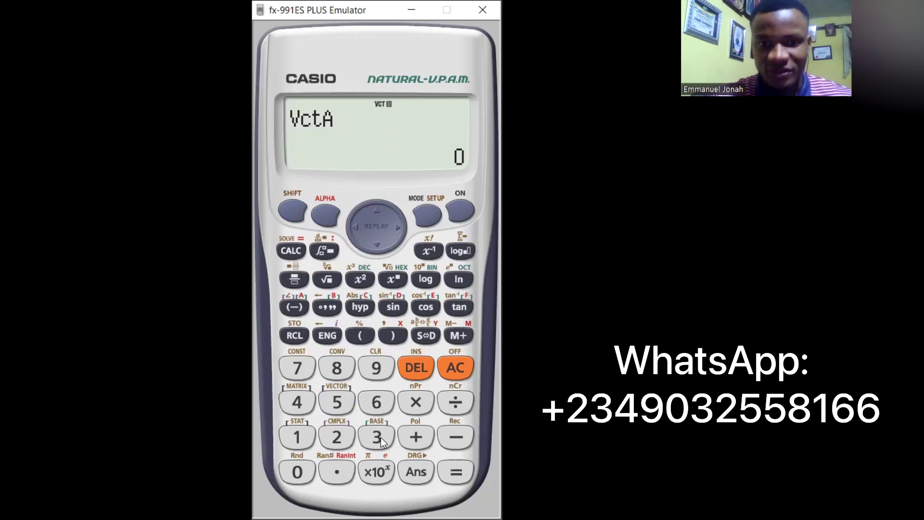
pyautogui.click(417, 435)
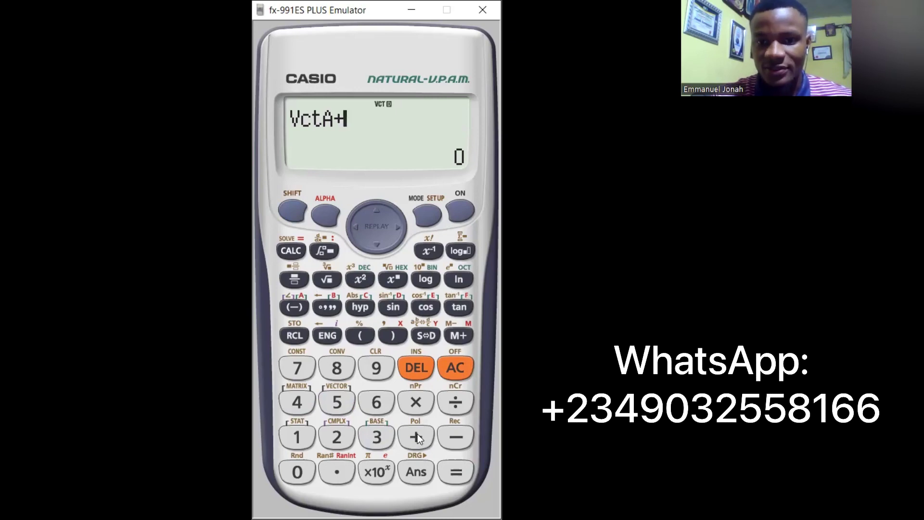
pyautogui.click(292, 218)
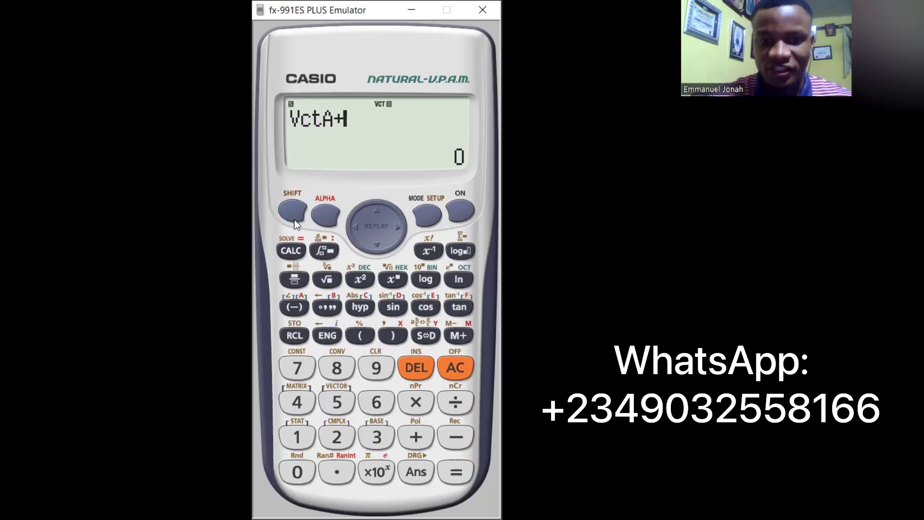
pyautogui.click(337, 400)
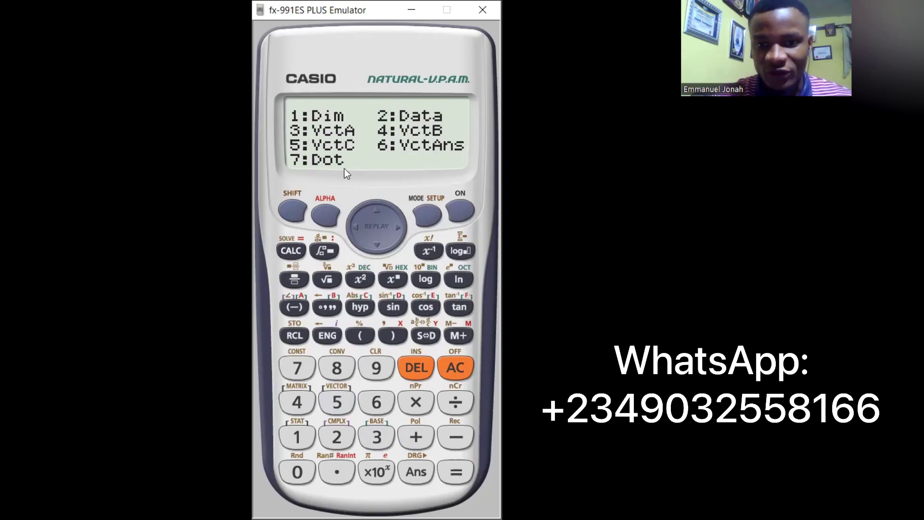
pyautogui.click(293, 399)
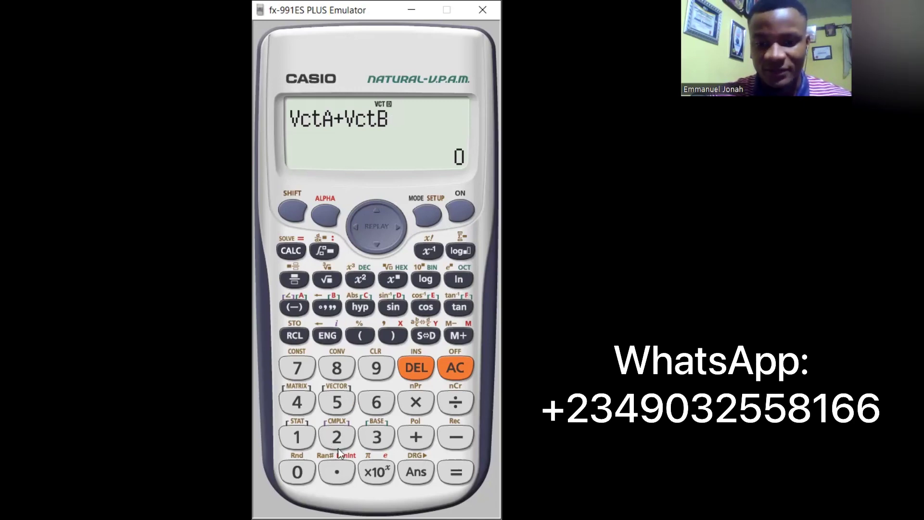
pyautogui.click(458, 473)
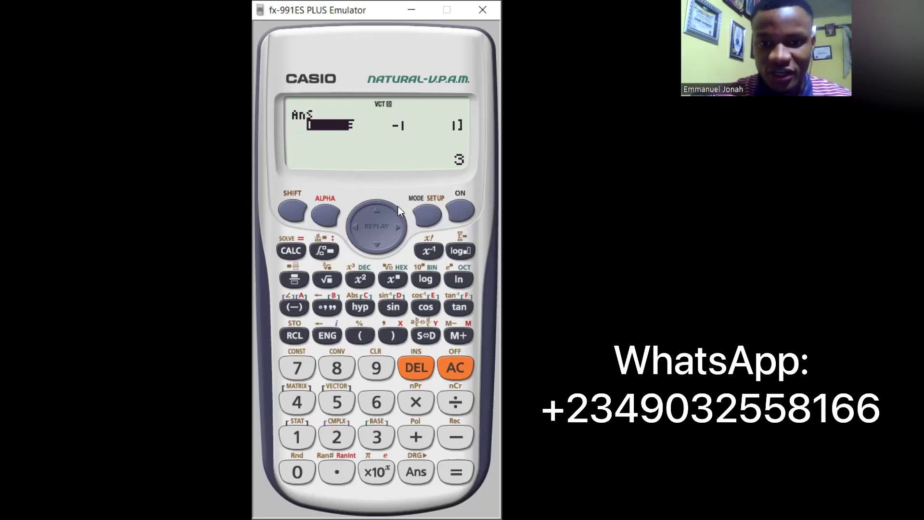
# - Step back and forth through the components of the vector sum, then clear the display
pyautogui.click(402, 221)
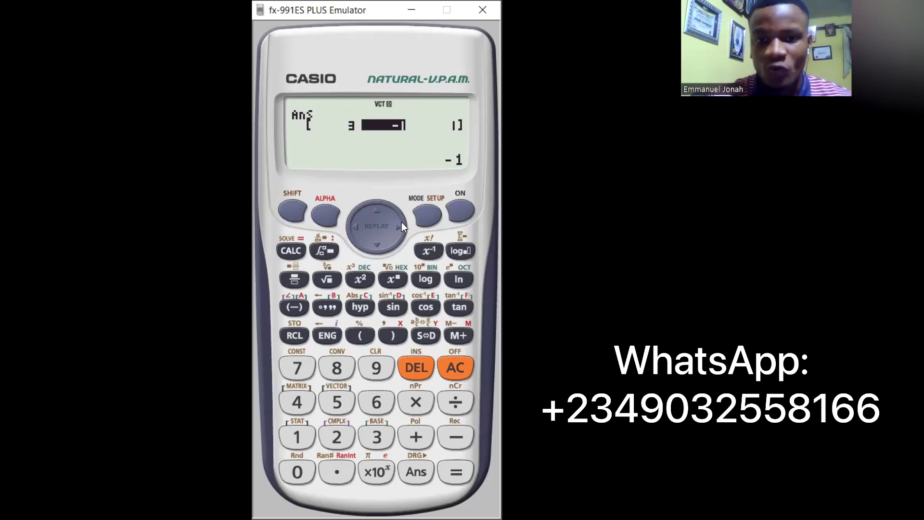
pyautogui.click(399, 226)
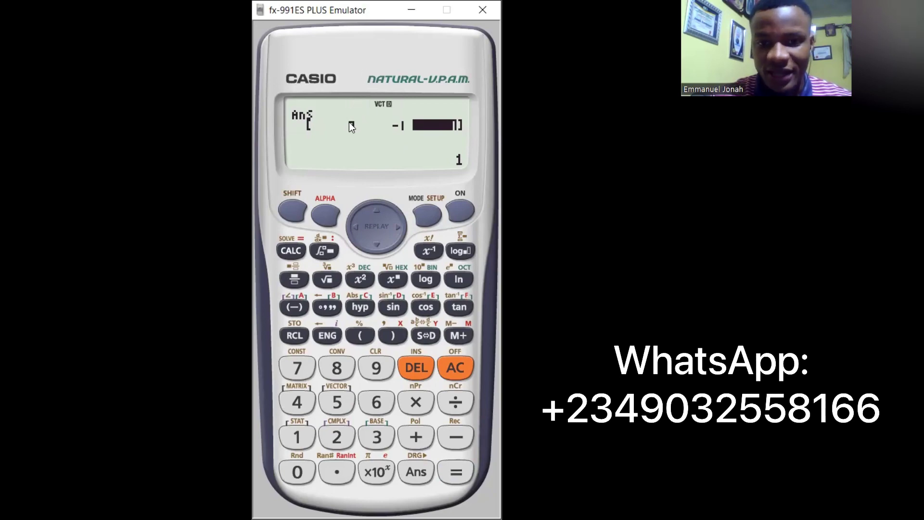
pyautogui.click(351, 226)
pyautogui.click(350, 226)
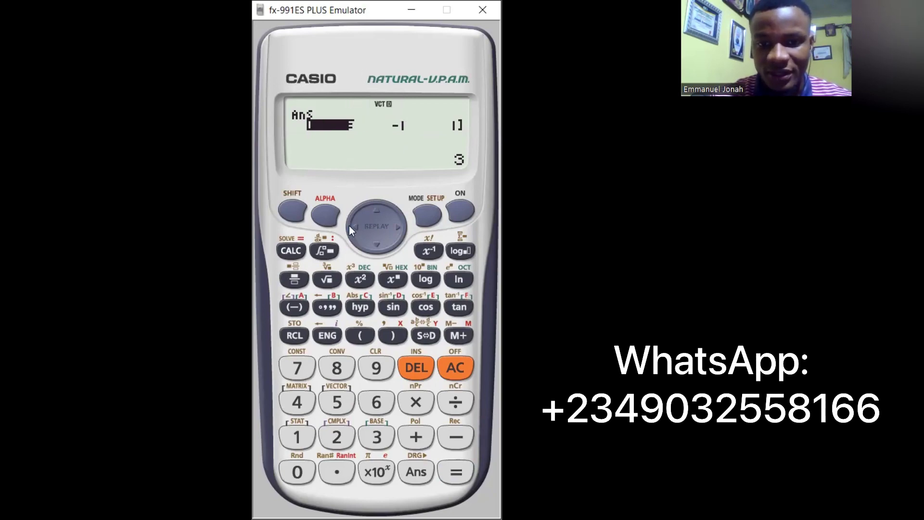
pyautogui.click(400, 227)
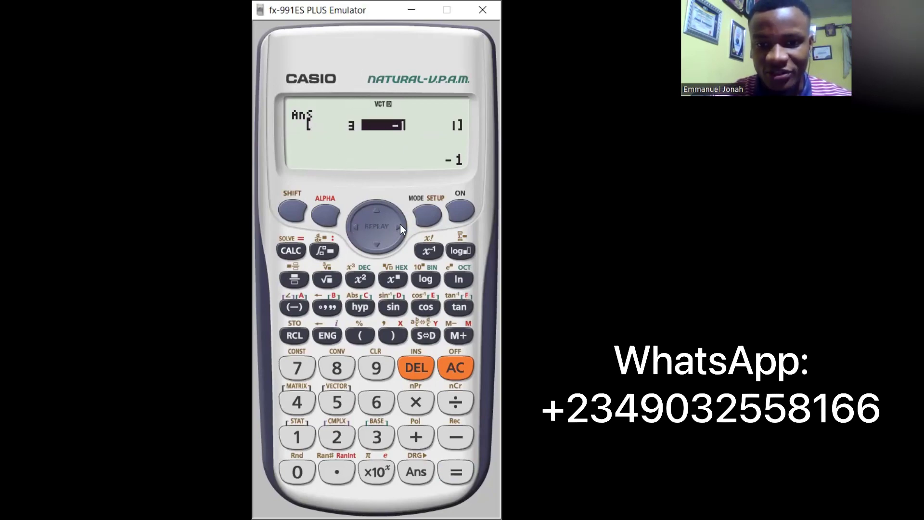
pyautogui.click(400, 226)
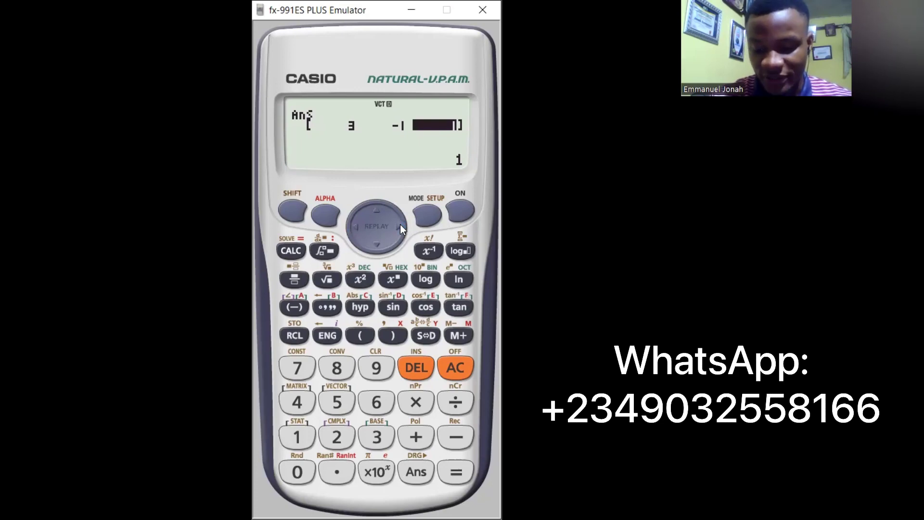
pyautogui.click(456, 367)
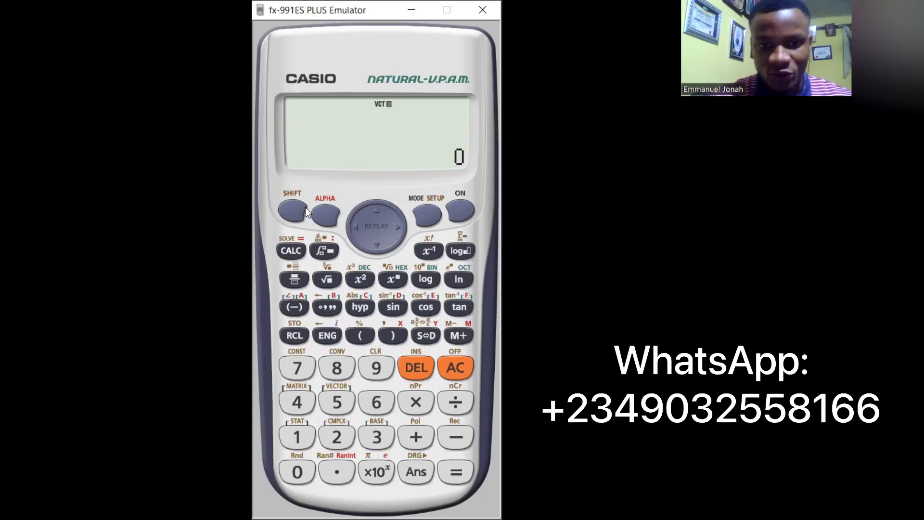
# - Calculate the vector difference VctA-VctB
pyautogui.click(290, 206)
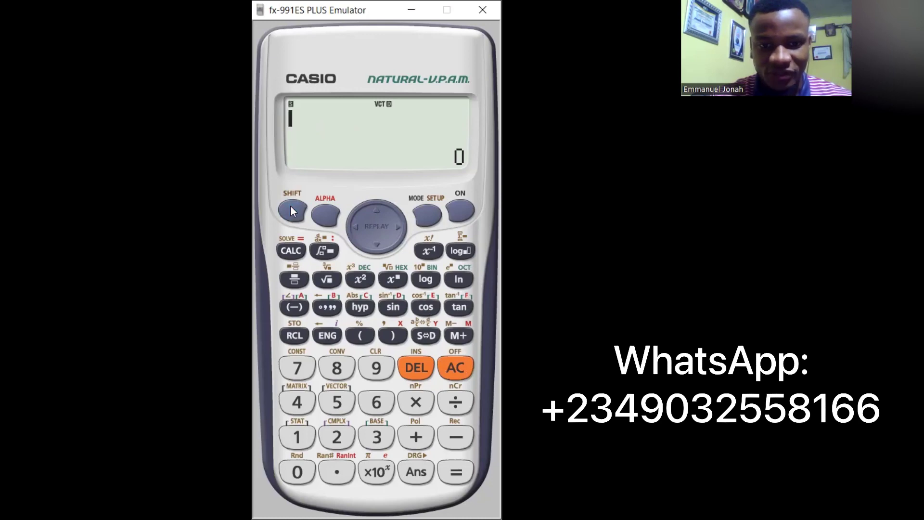
pyautogui.click(337, 405)
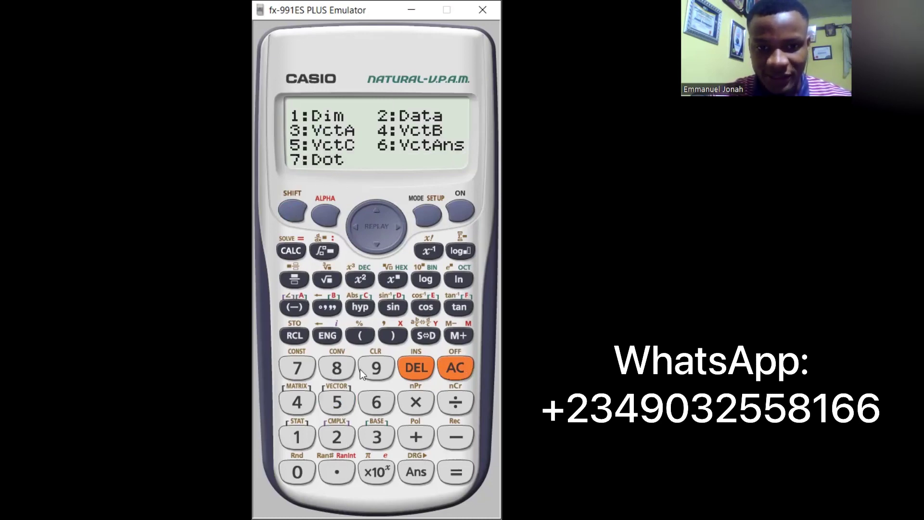
pyautogui.click(378, 435)
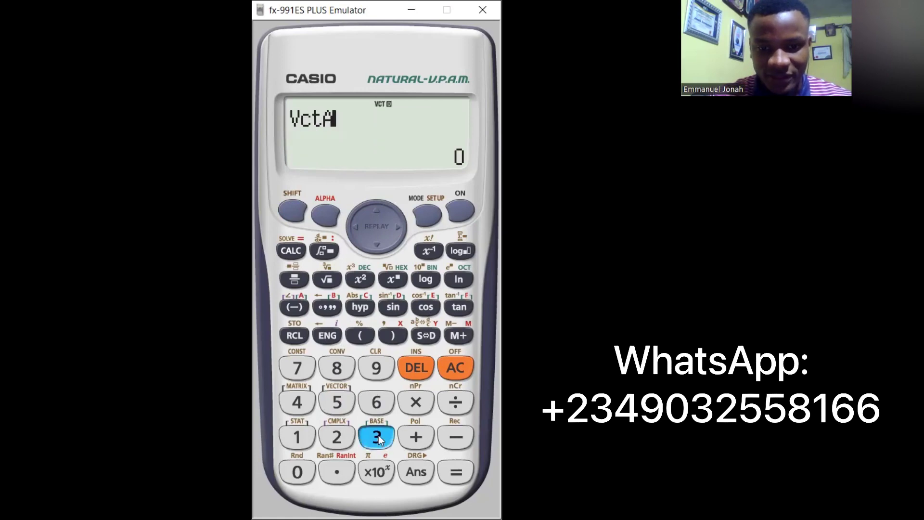
pyautogui.click(460, 440)
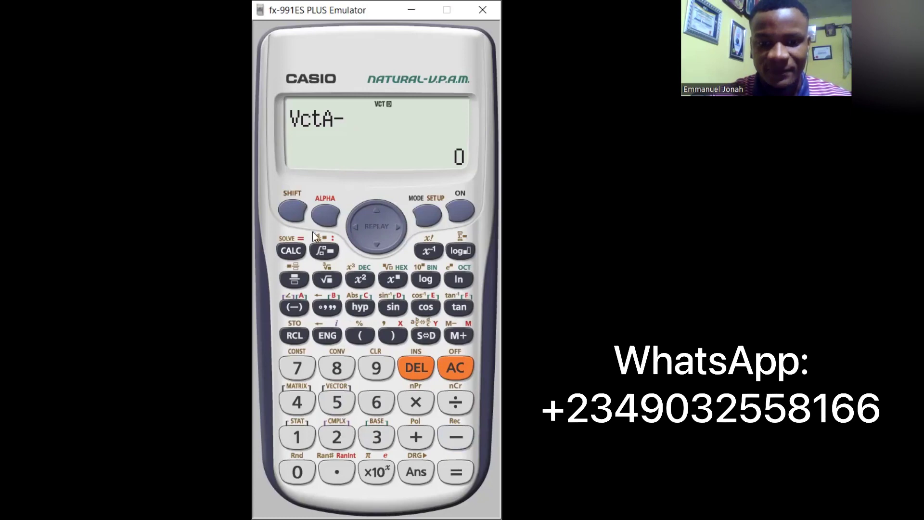
pyautogui.click(289, 209)
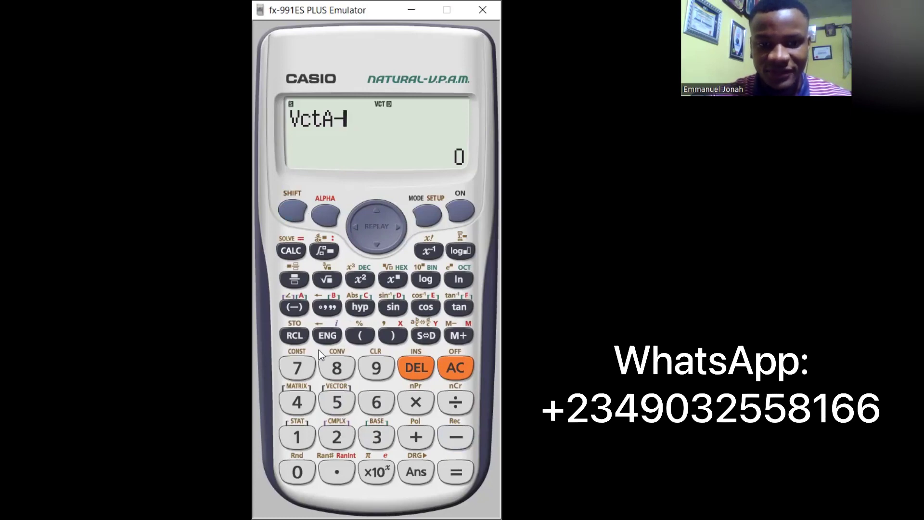
pyautogui.click(338, 397)
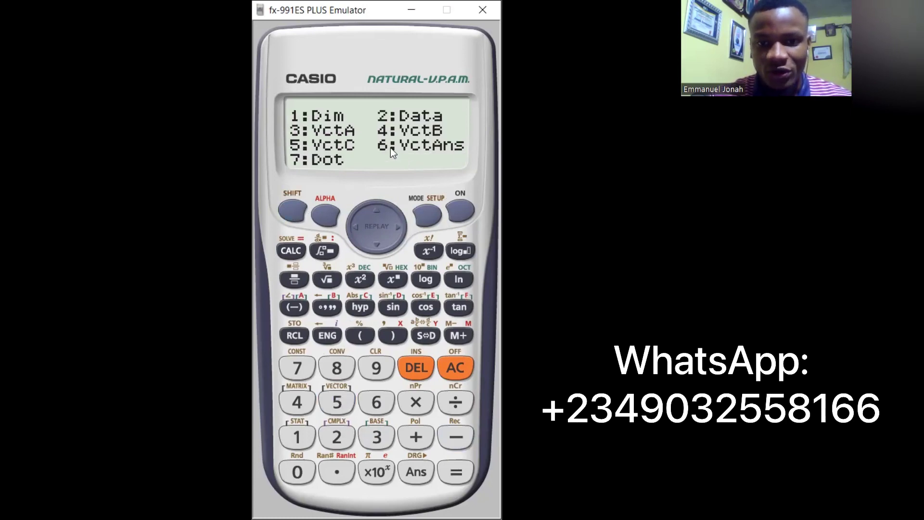
pyautogui.click(297, 403)
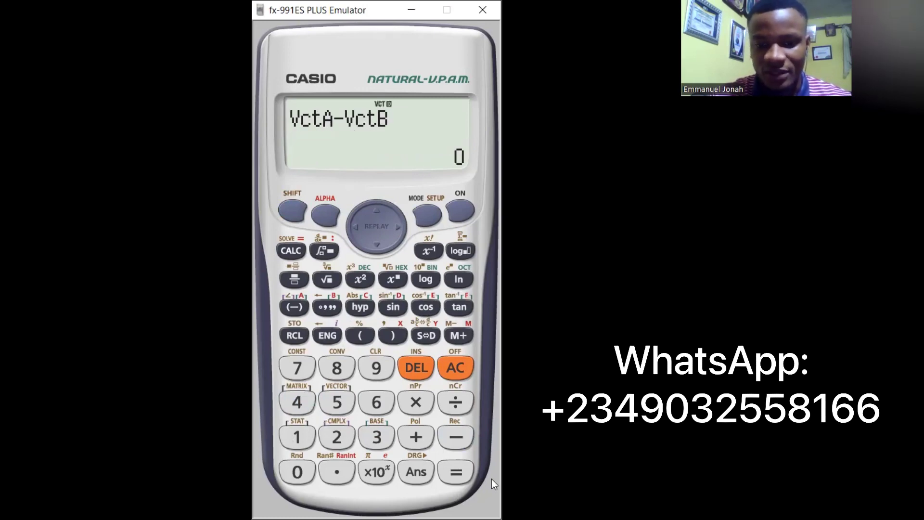
pyautogui.click(461, 472)
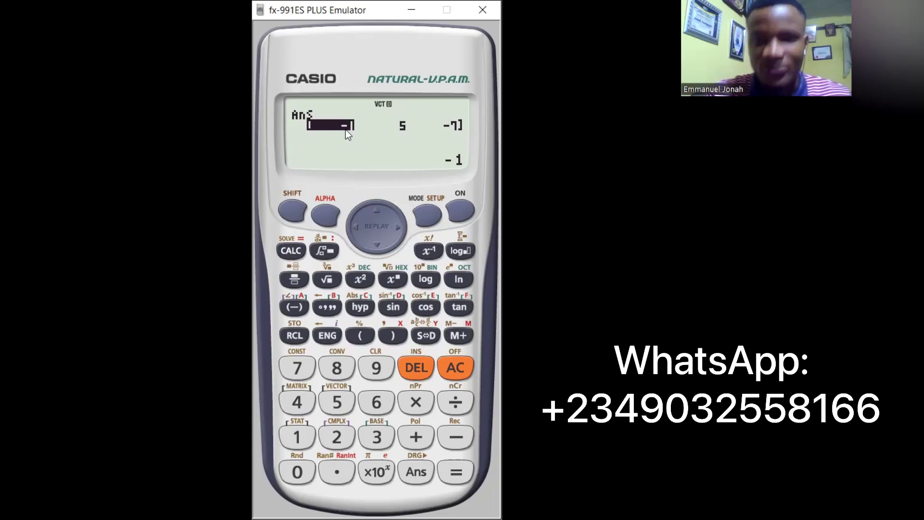
# - Review each component of the vector difference, then clear the display
pyautogui.click(399, 226)
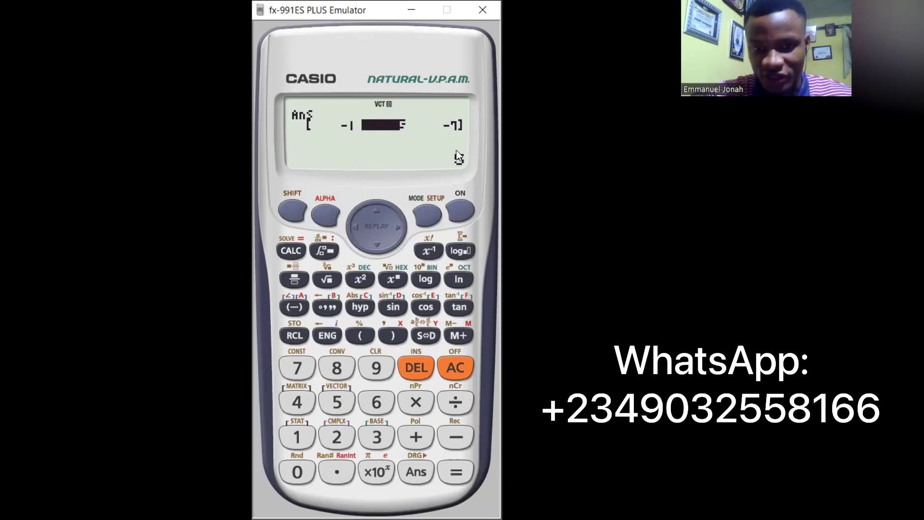
pyautogui.click(400, 227)
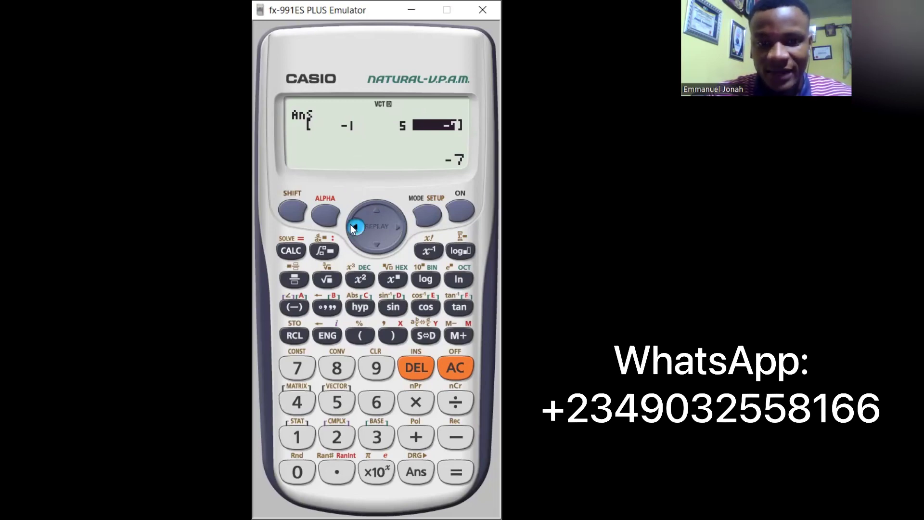
pyautogui.click(353, 227)
pyautogui.click(351, 227)
pyautogui.click(397, 227)
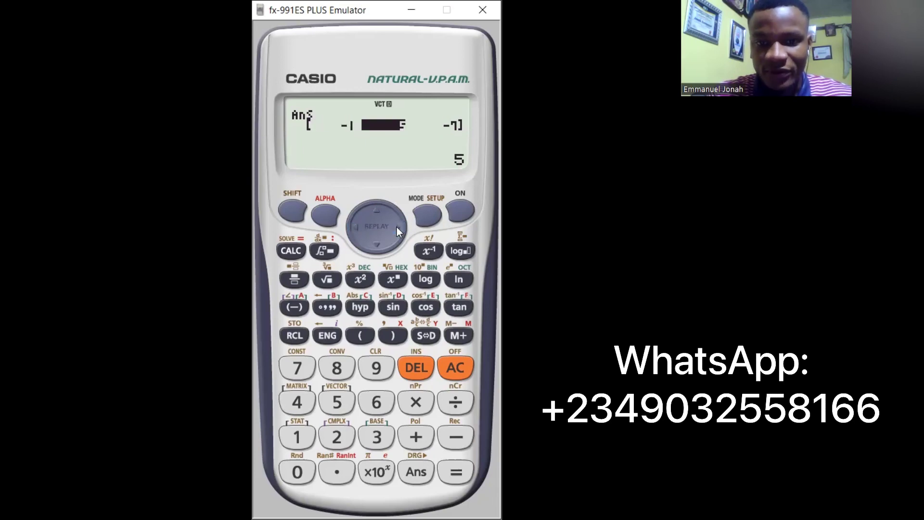
pyautogui.click(397, 227)
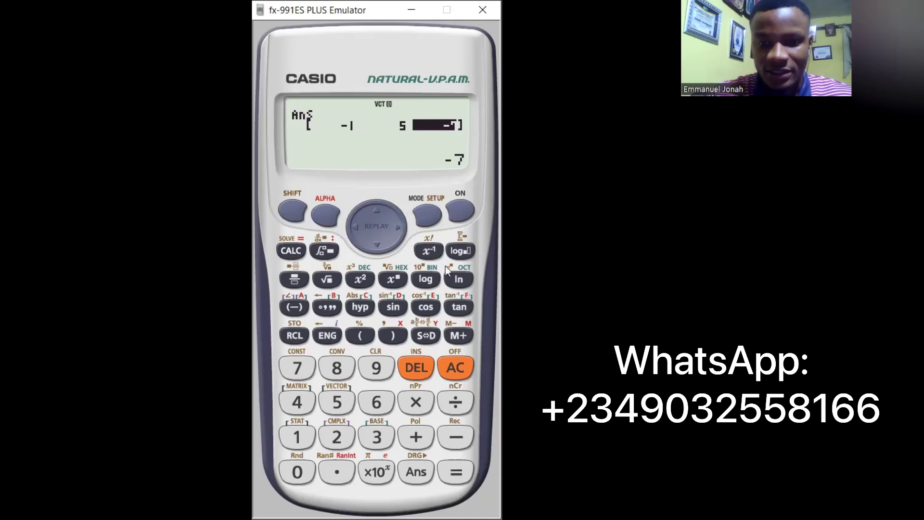
pyautogui.click(456, 367)
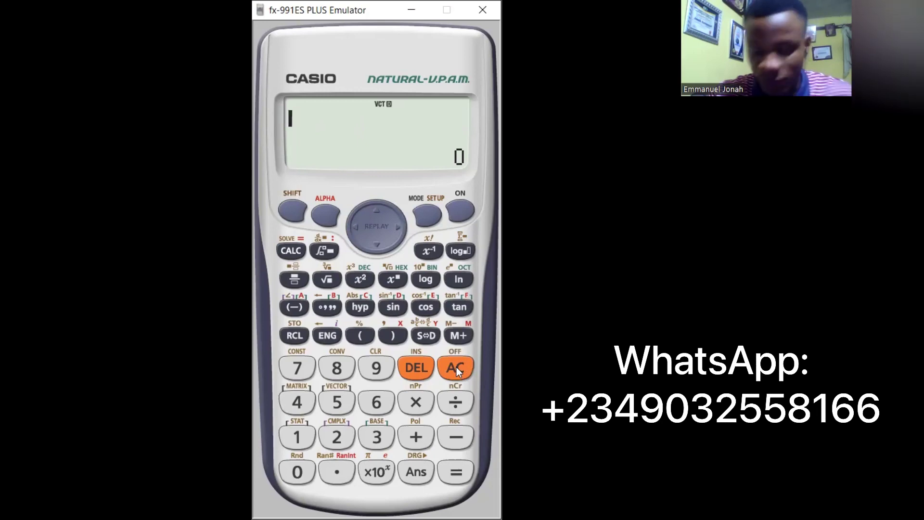
# - Calculate the linear combination 3VctA+2VctB
pyautogui.click(374, 438)
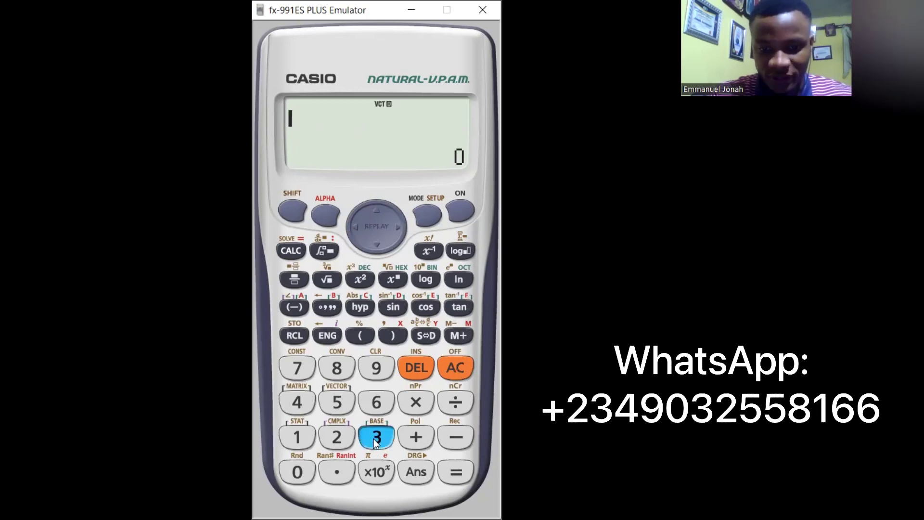
pyautogui.click(287, 211)
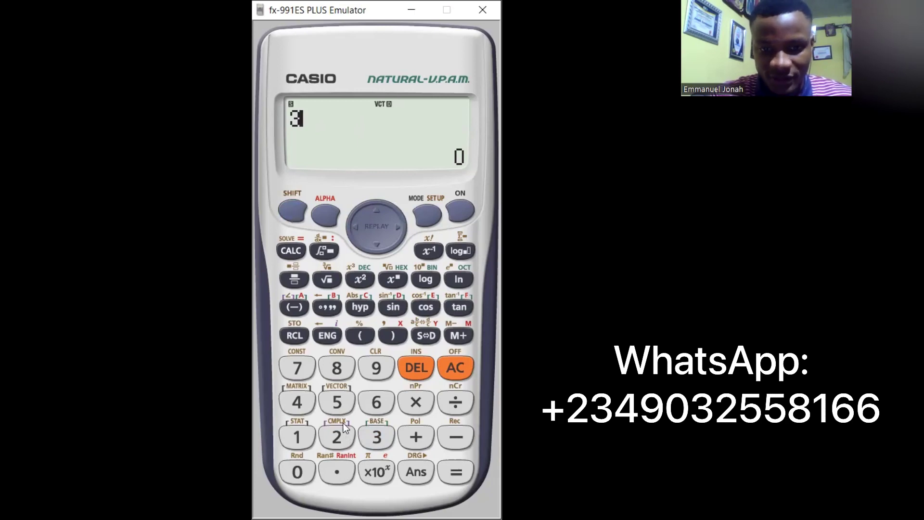
pyautogui.click(338, 403)
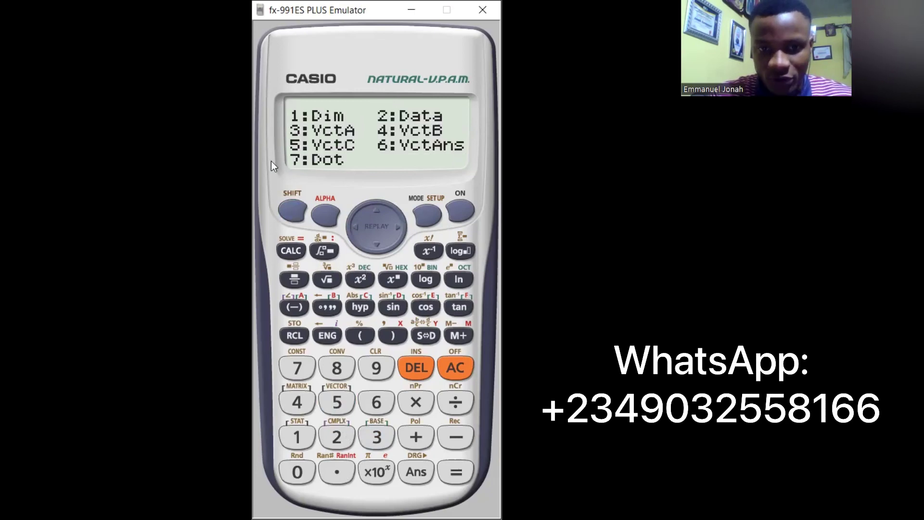
pyautogui.click(382, 445)
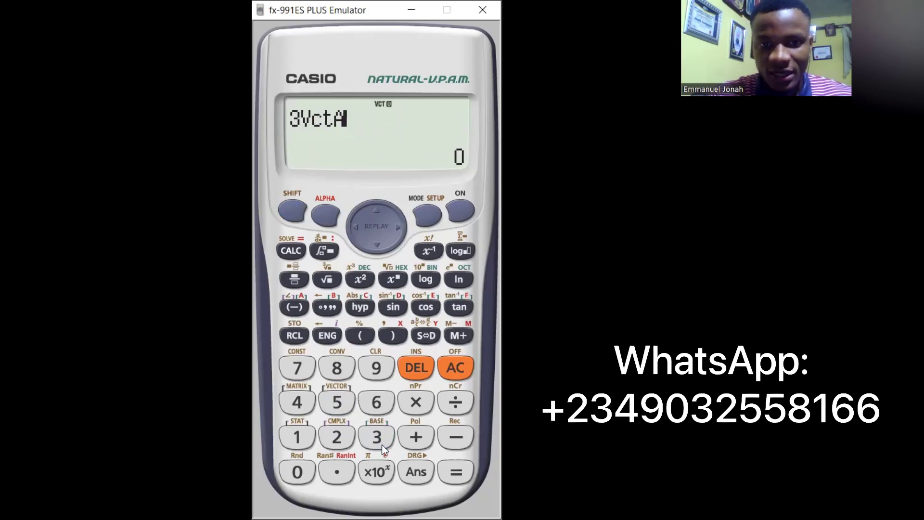
pyautogui.click(417, 436)
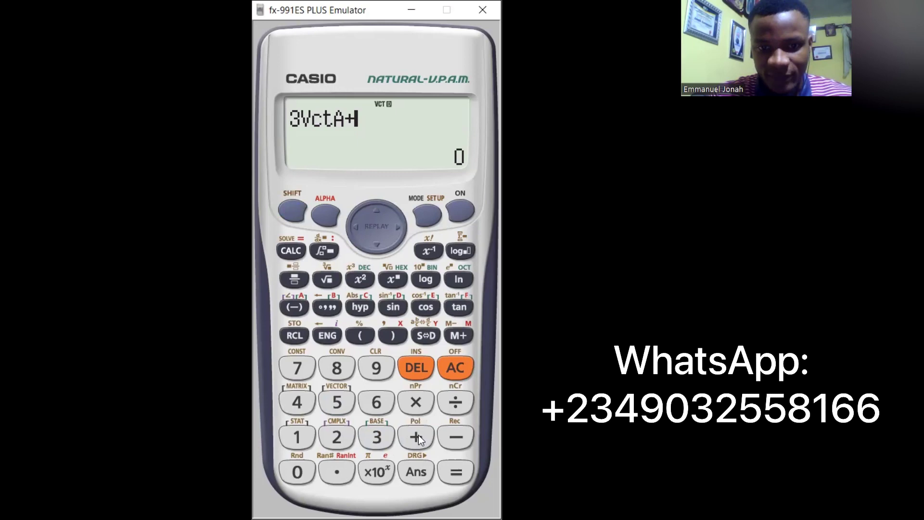
pyautogui.click(336, 440)
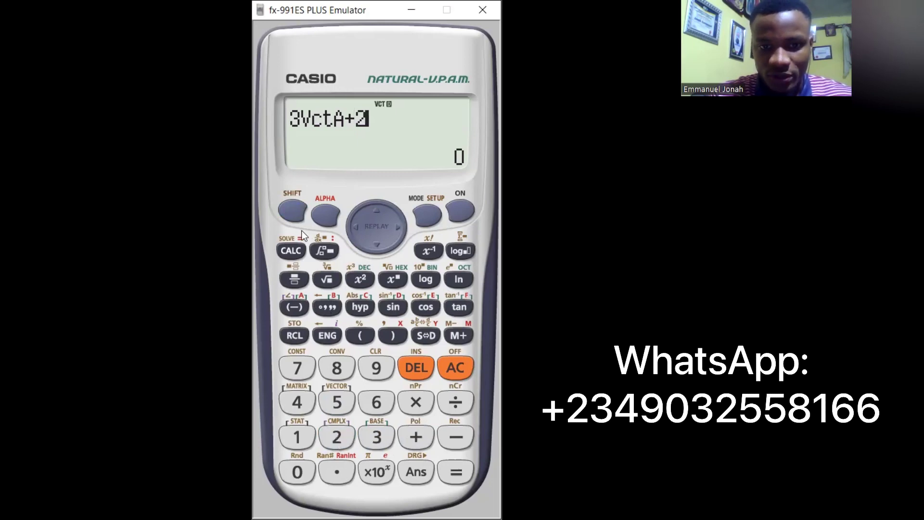
pyautogui.click(292, 211)
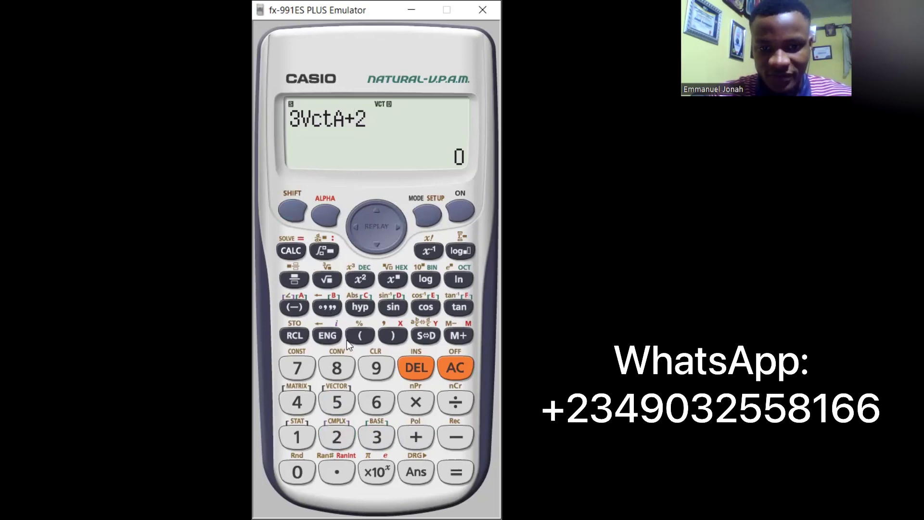
pyautogui.click(332, 405)
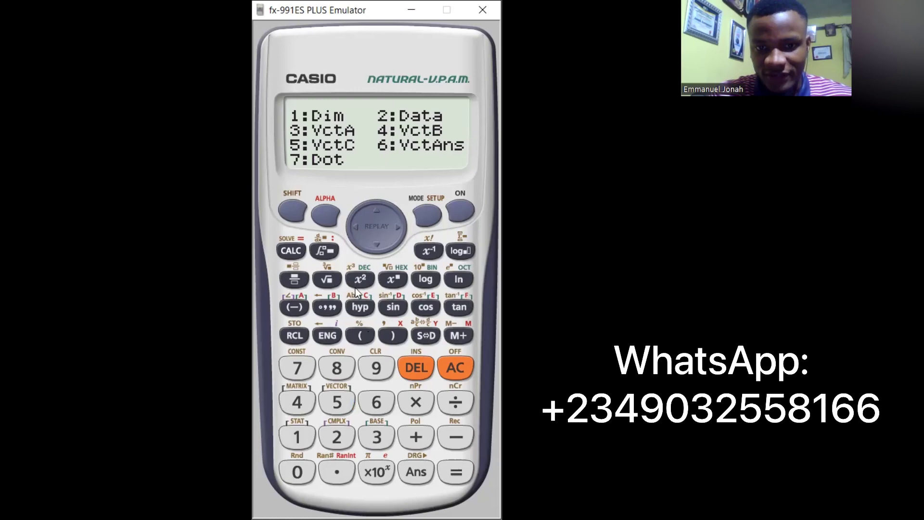
pyautogui.click(300, 396)
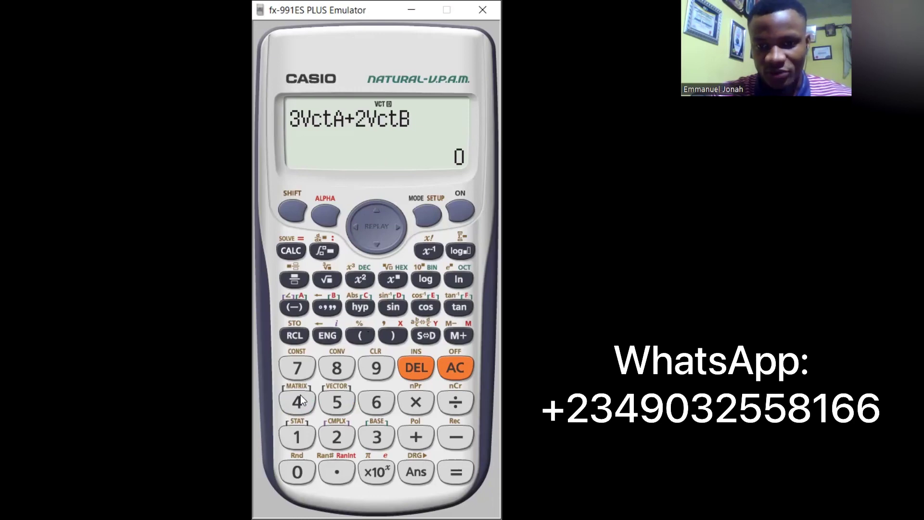
pyautogui.click(457, 475)
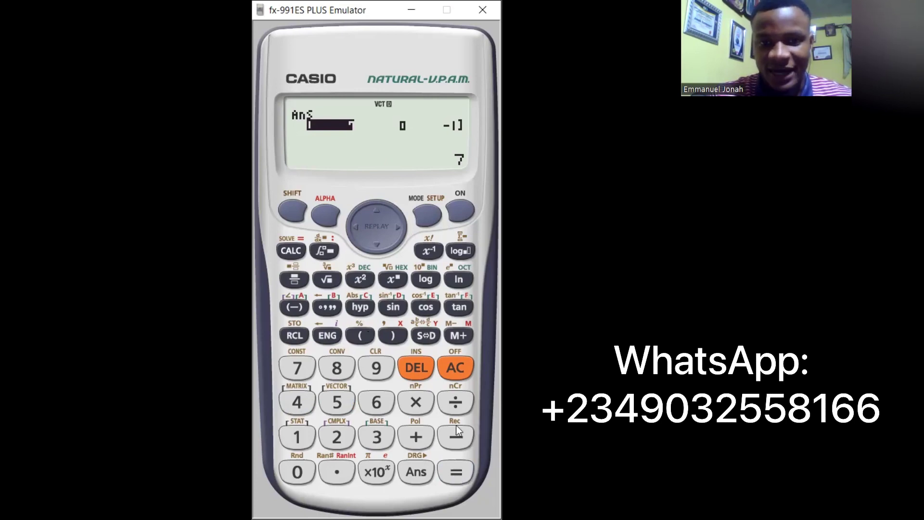
# - Step back and forth through the three components of the 3VctA+2VctB result
pyautogui.click(401, 226)
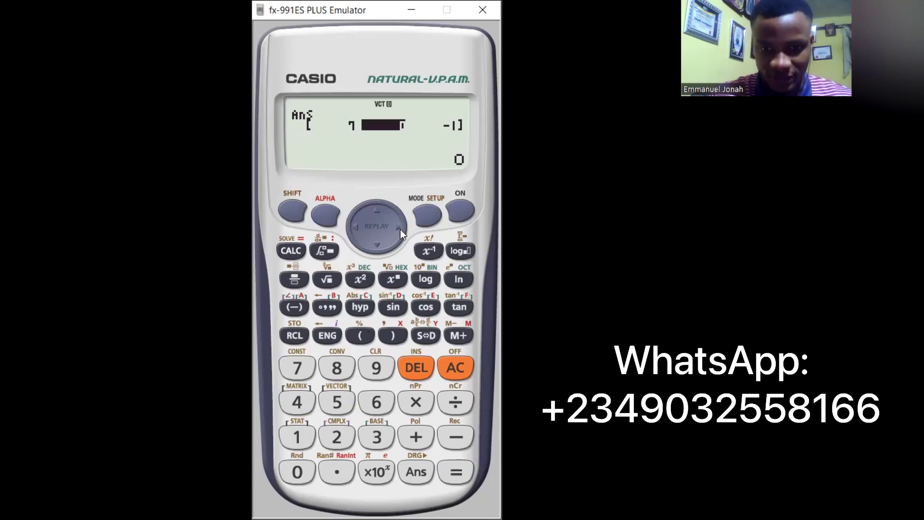
pyautogui.click(400, 229)
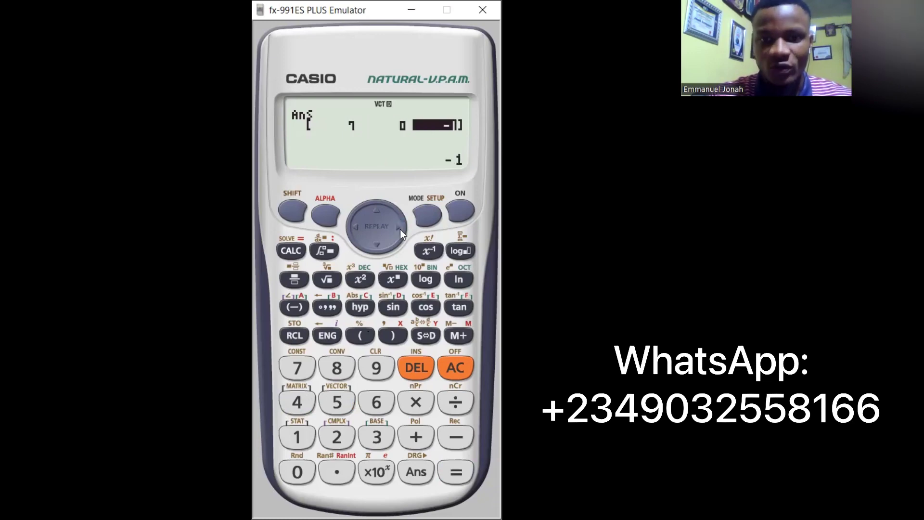
pyautogui.click(351, 226)
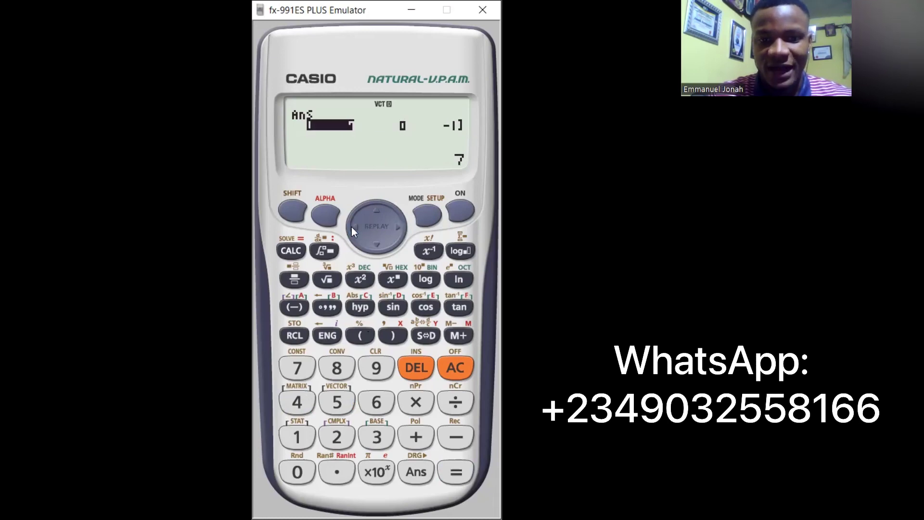
pyautogui.click(405, 222)
pyautogui.click(405, 221)
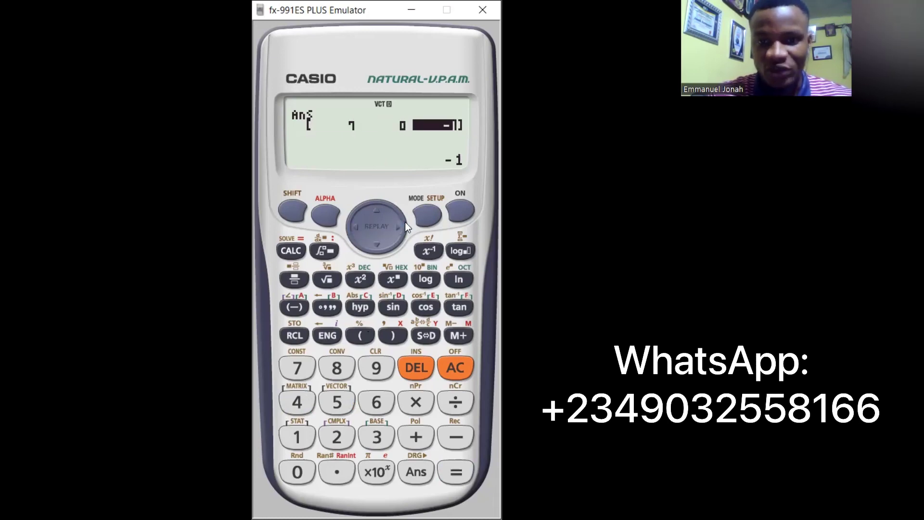
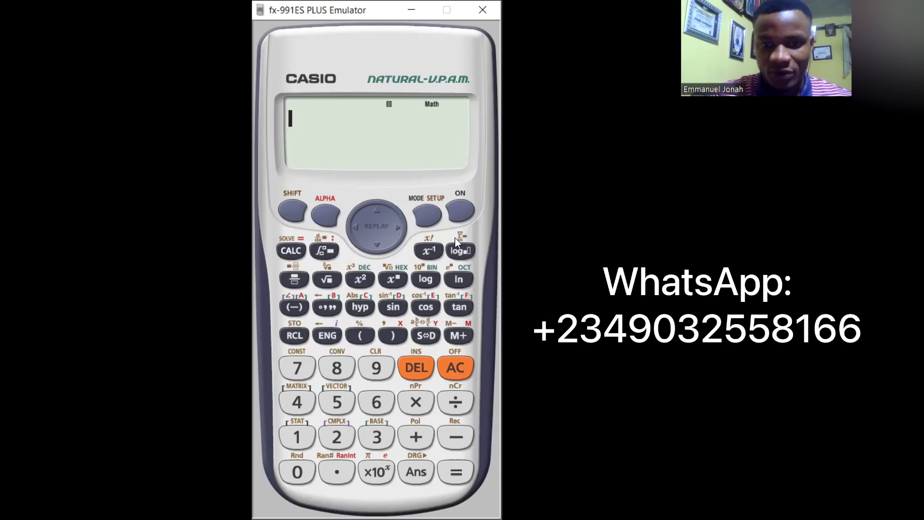
# - Switch the calculator to VECTOR mode and set up VctA as a three-component vector
pyautogui.click(425, 216)
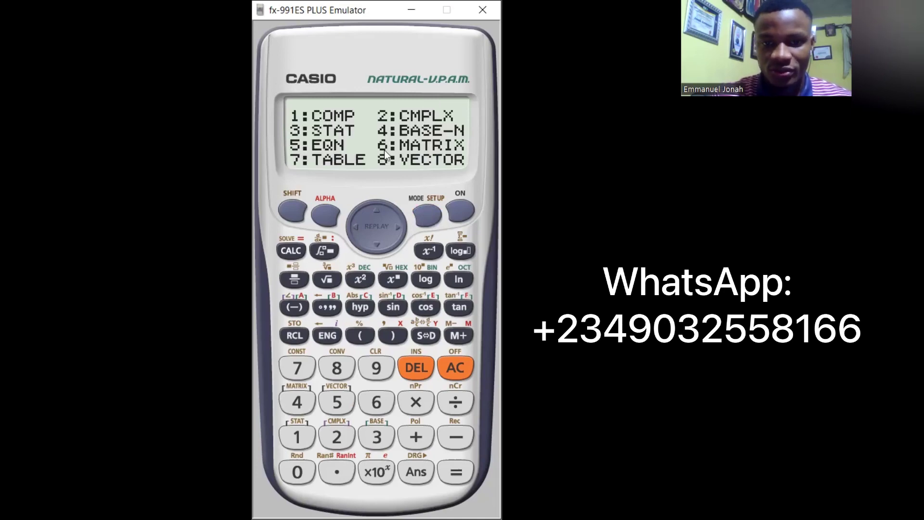
pyautogui.click(337, 369)
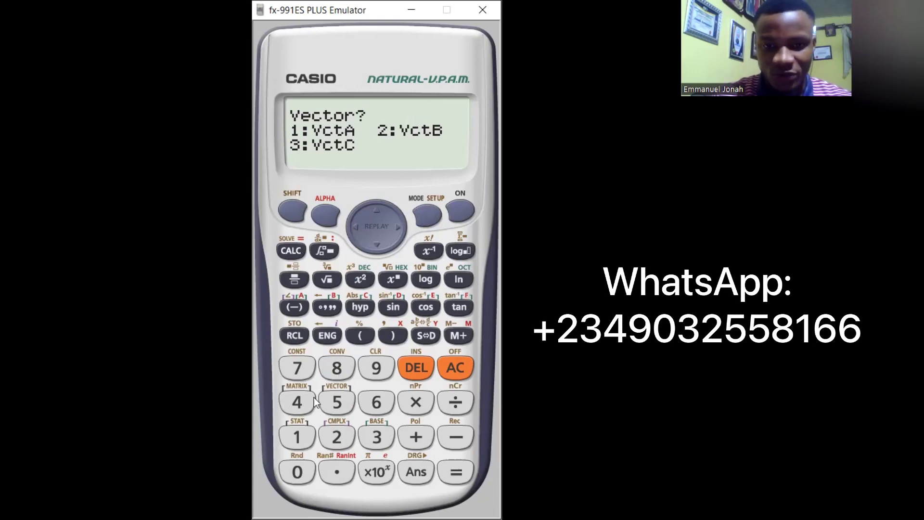
pyautogui.click(297, 438)
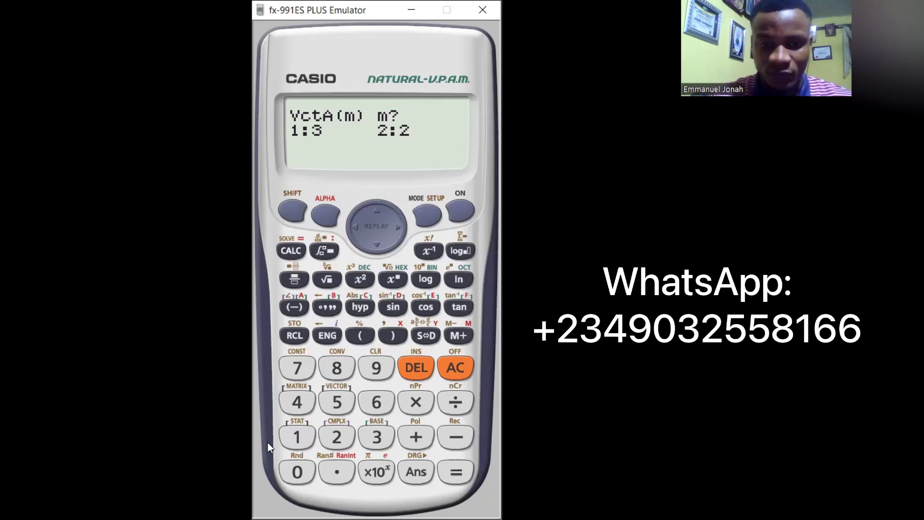
pyautogui.click(300, 432)
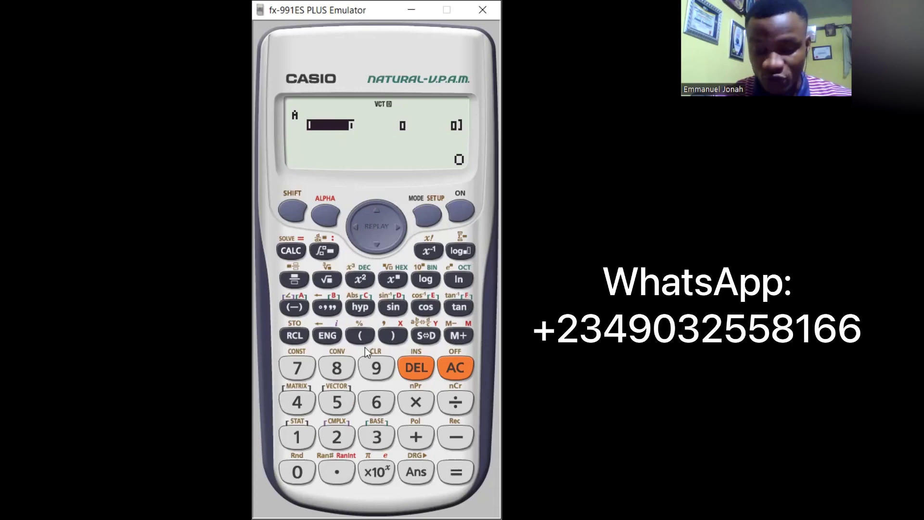
# - Enter 2 and 5 as the first two components of VctA, keep the third at 0, and clear the display
pyautogui.click(339, 430)
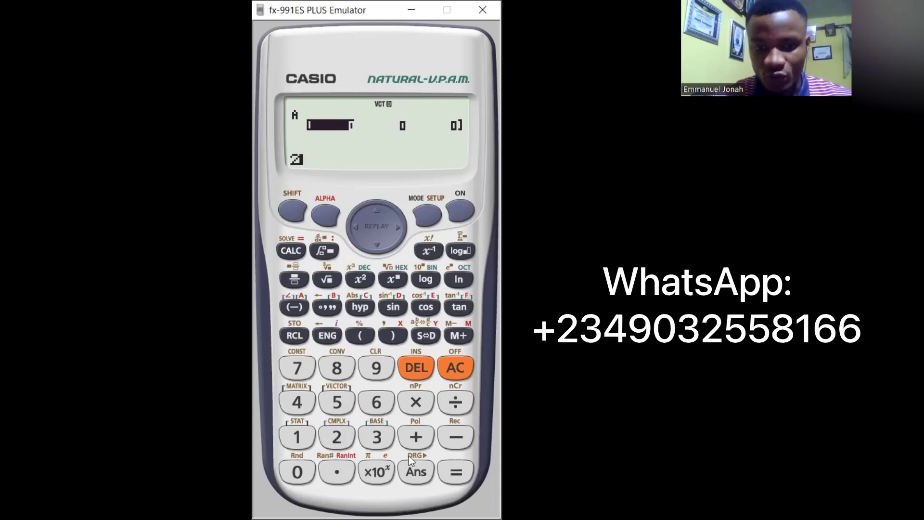
pyautogui.click(456, 476)
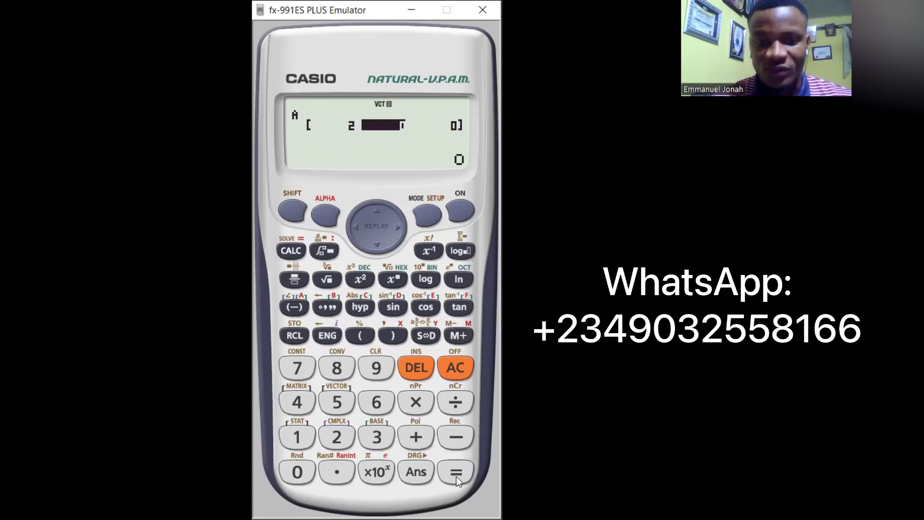
pyautogui.click(340, 402)
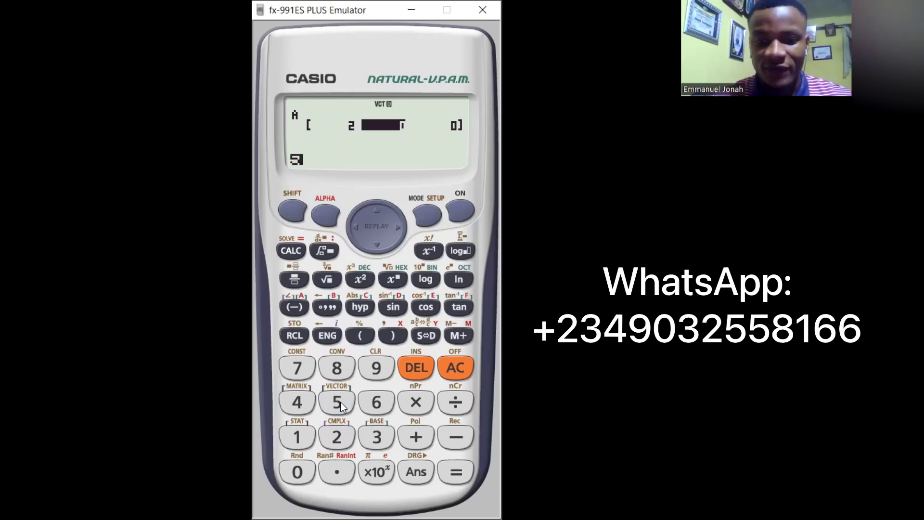
pyautogui.click(454, 475)
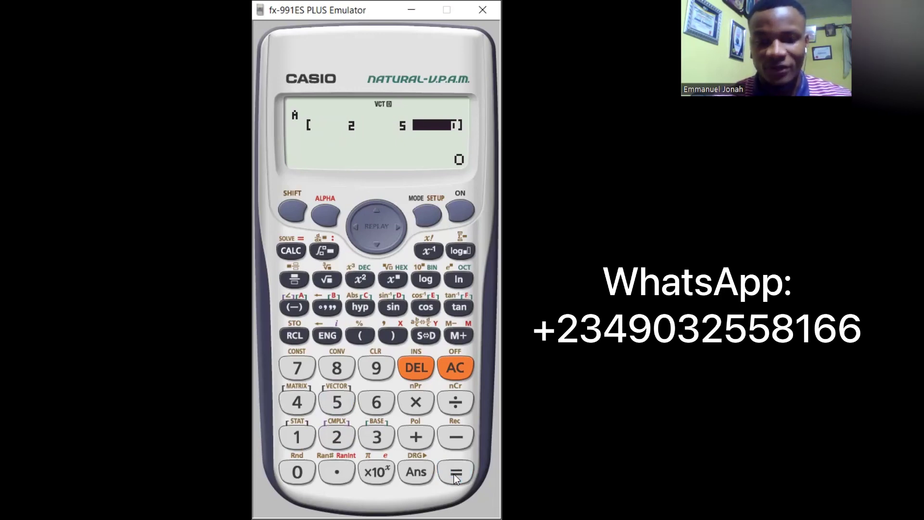
pyautogui.click(457, 367)
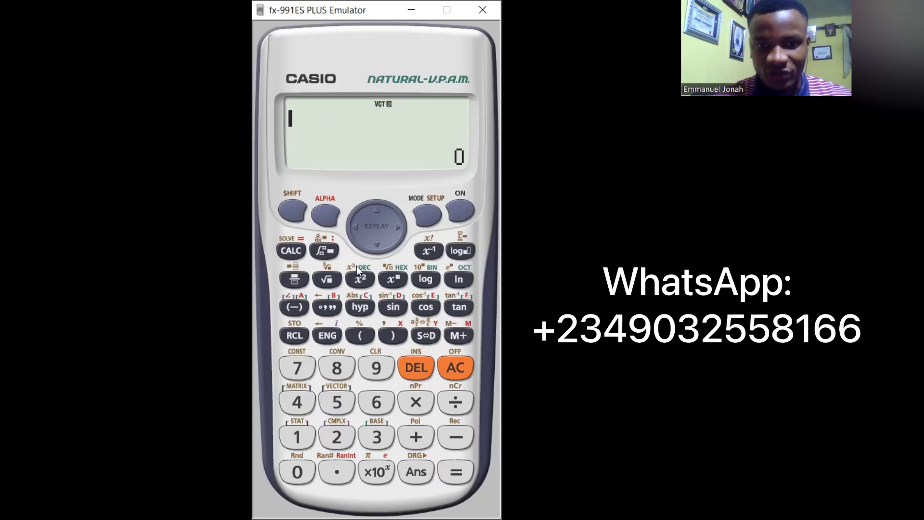
# - Set up VctB as a three-component vector
pyautogui.click(290, 210)
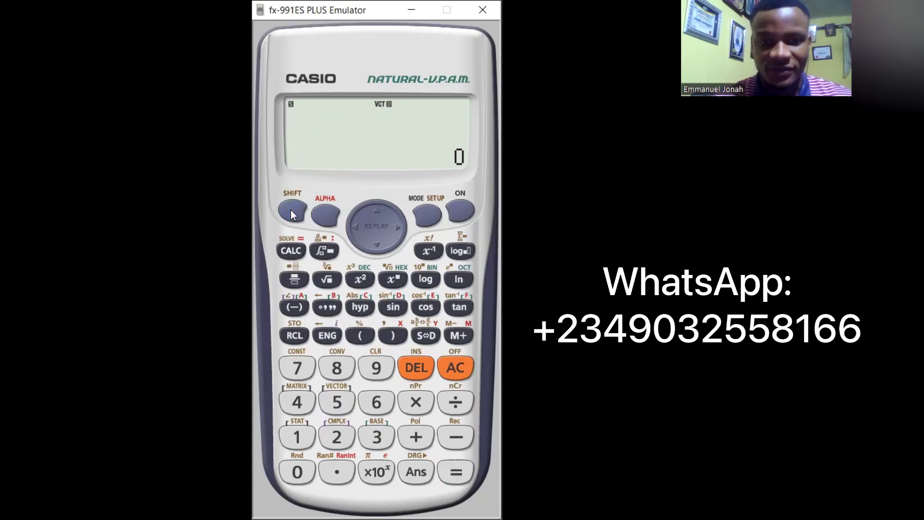
pyautogui.click(337, 402)
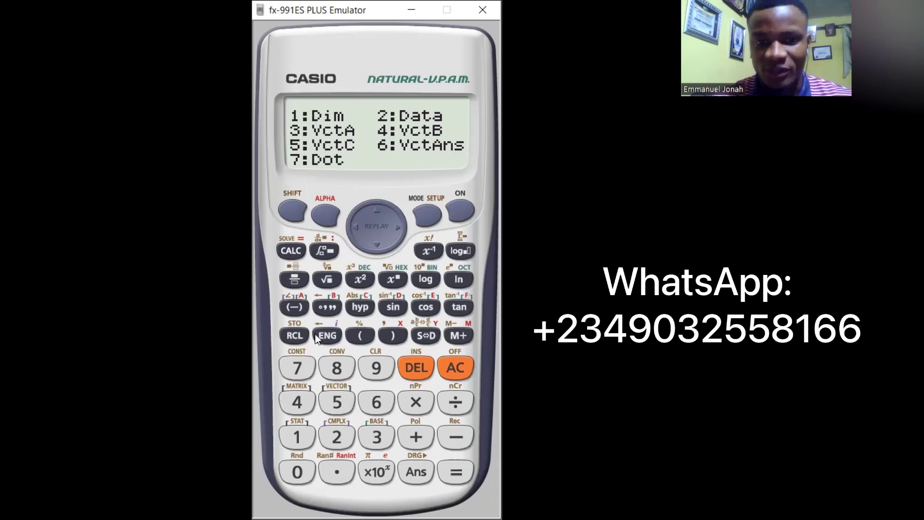
pyautogui.click(295, 435)
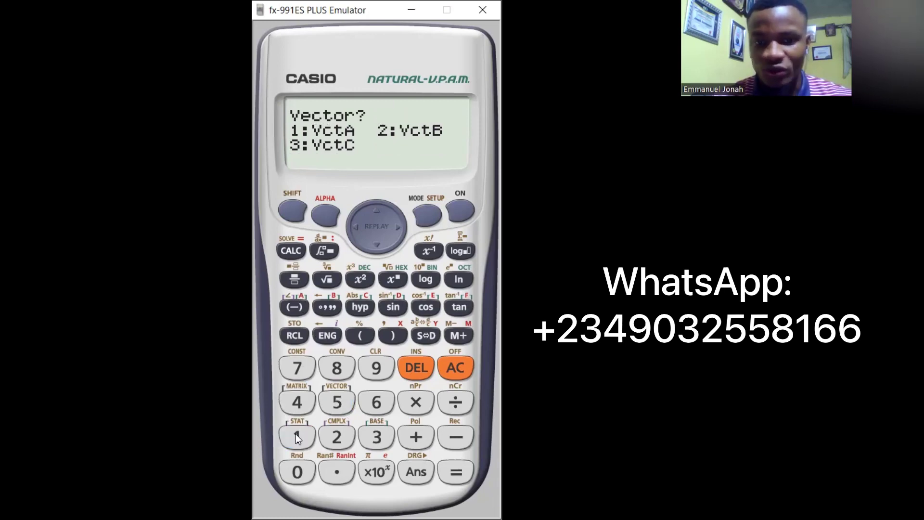
pyautogui.click(332, 438)
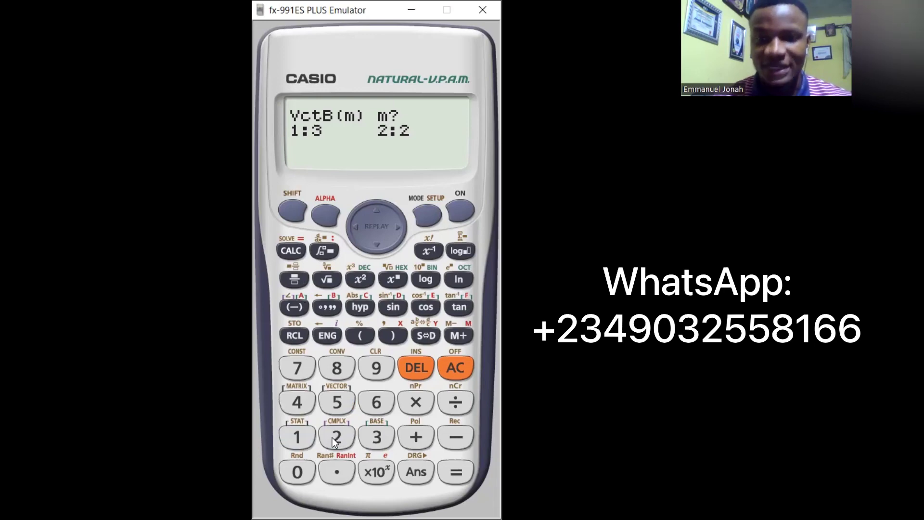
pyautogui.click(297, 436)
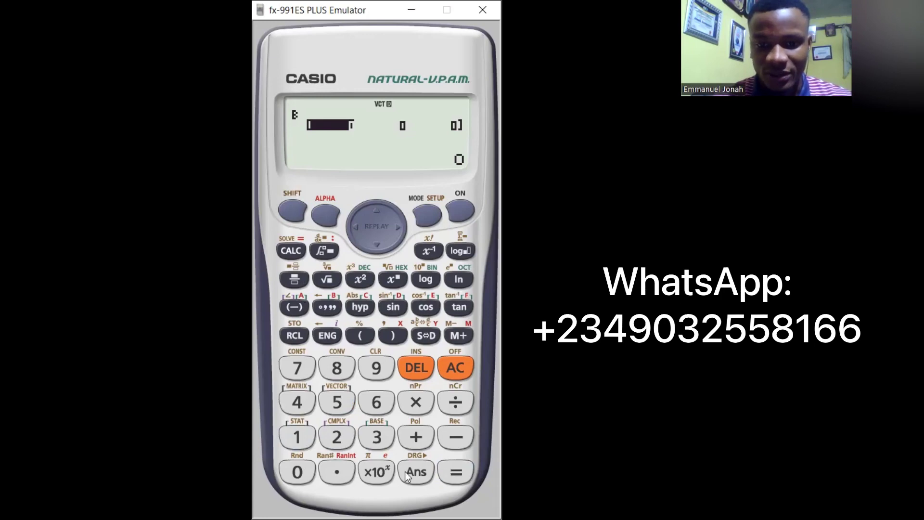
# - Enter 0, -6 and 2 as the three components of VctB, and clear the display
pyautogui.click(296, 471)
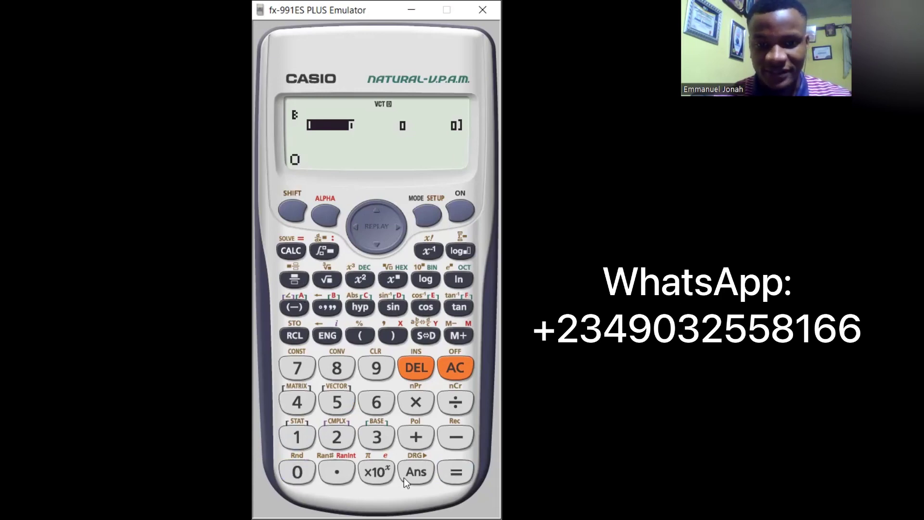
pyautogui.click(455, 472)
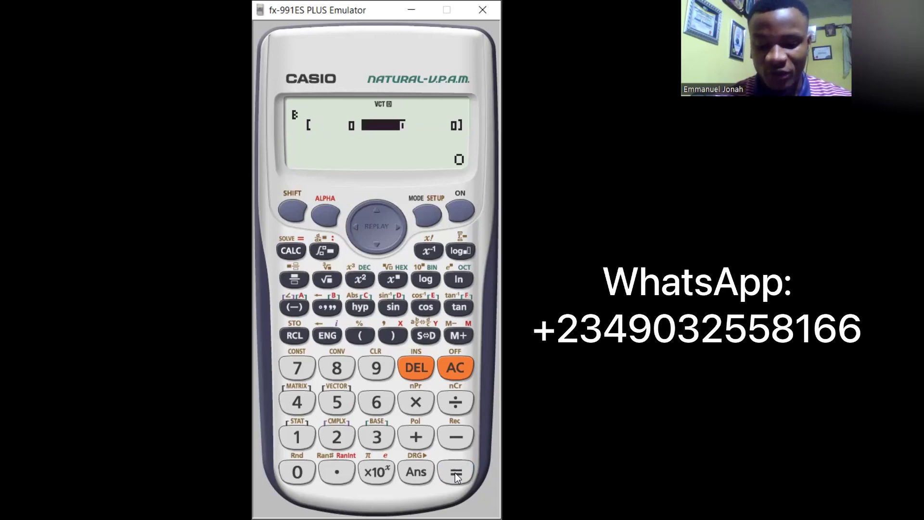
pyautogui.click(460, 437)
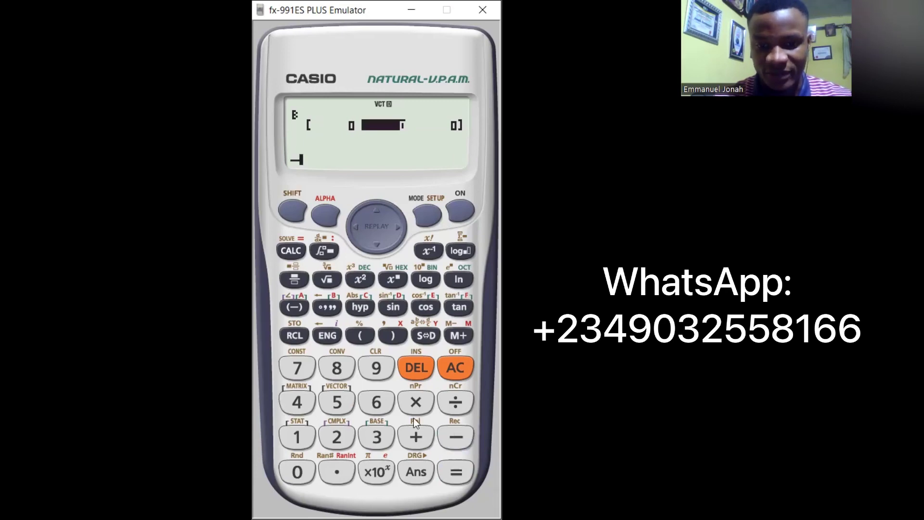
pyautogui.click(377, 401)
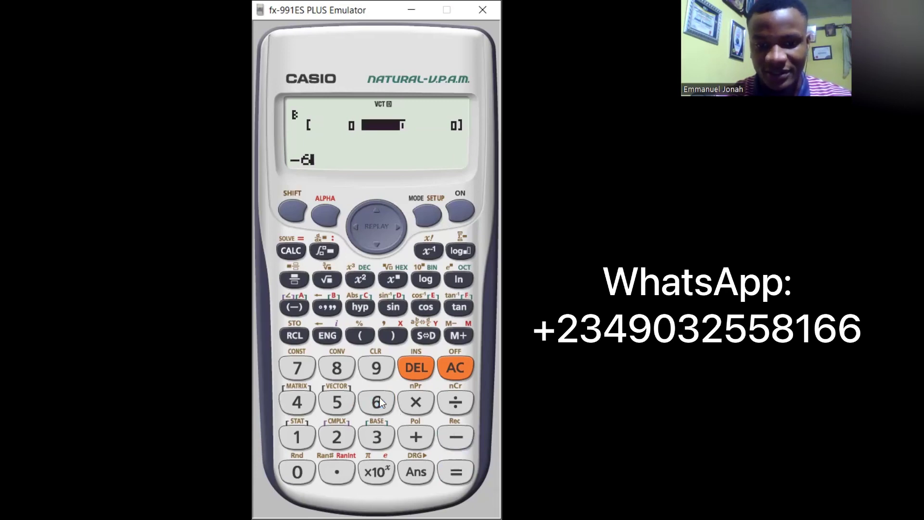
pyautogui.click(456, 472)
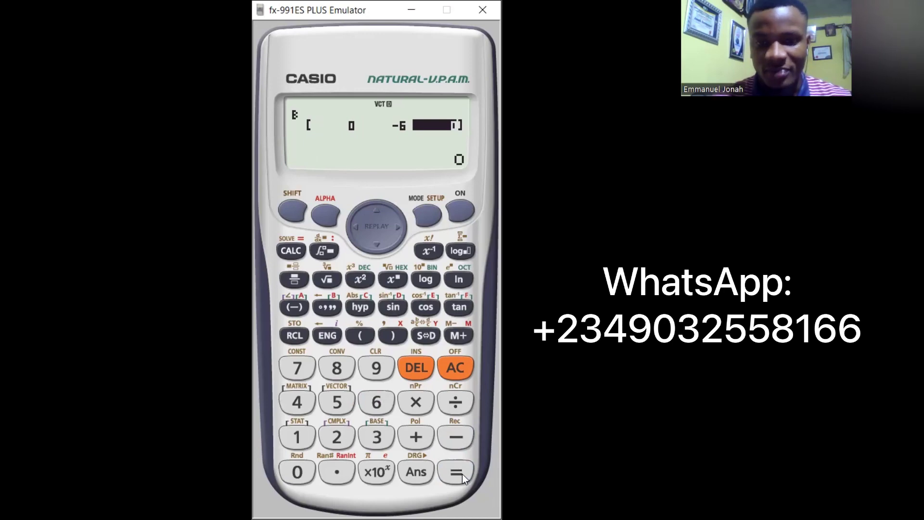
pyautogui.click(346, 438)
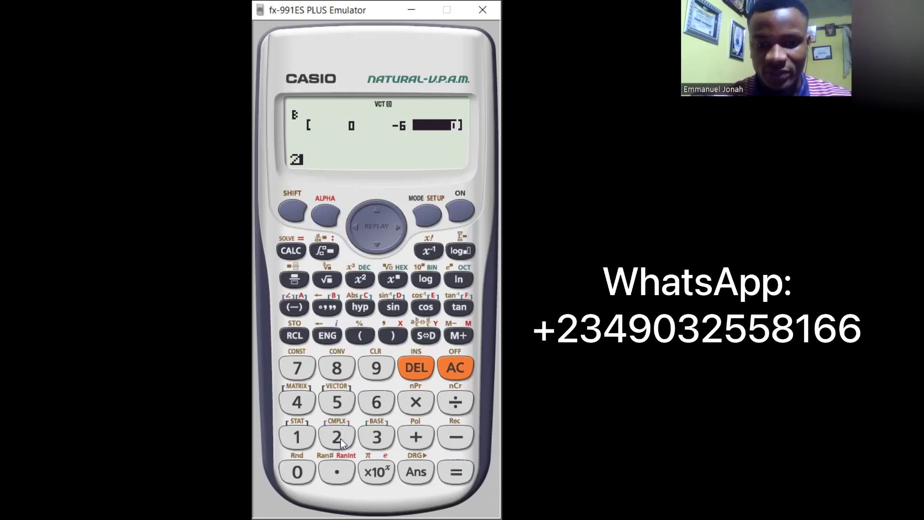
pyautogui.click(456, 473)
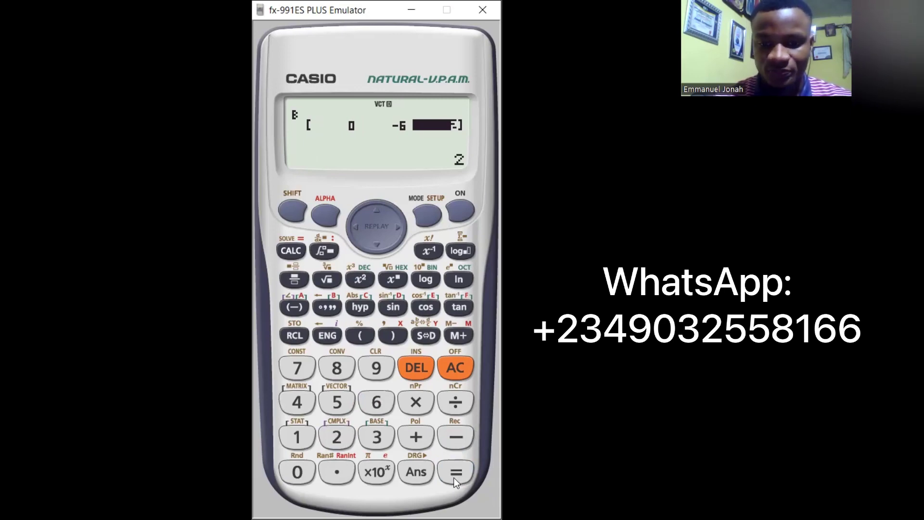
pyautogui.click(456, 365)
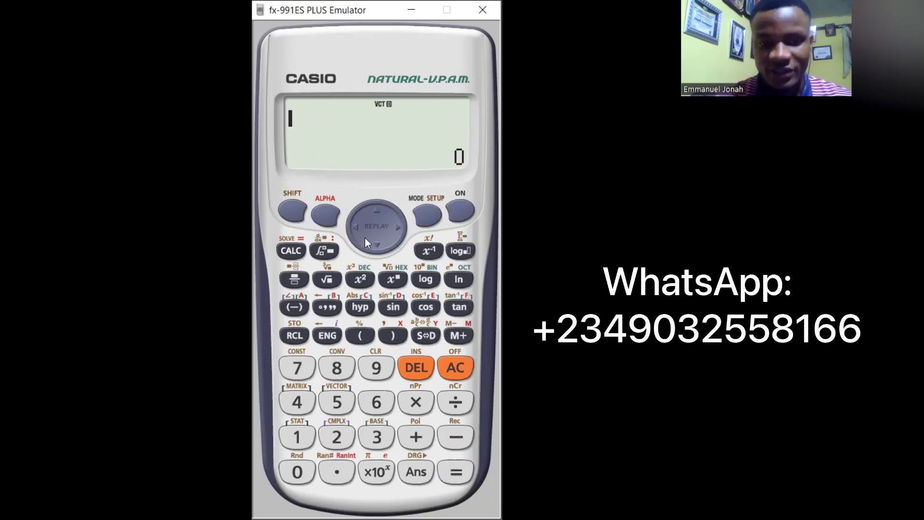
# - Calculate VctA+VctB, step through the components of the result, and clear the display
pyautogui.click(293, 213)
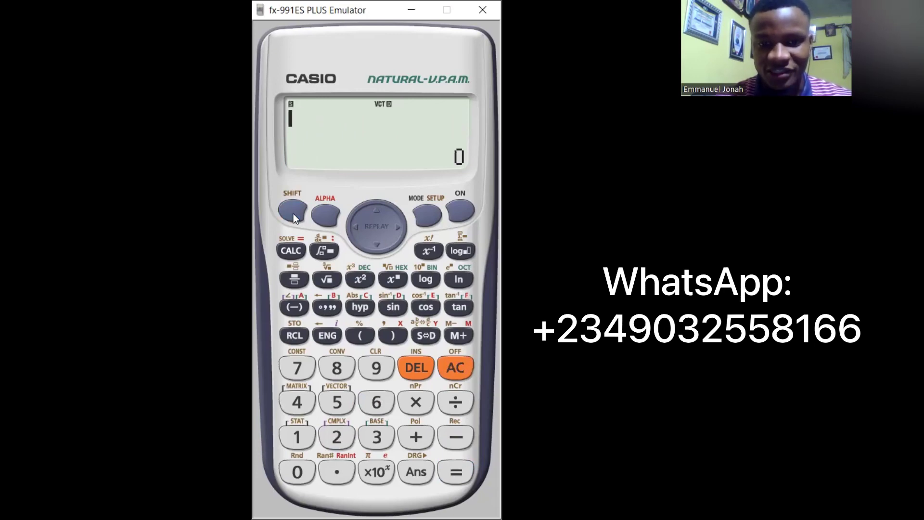
pyautogui.click(337, 404)
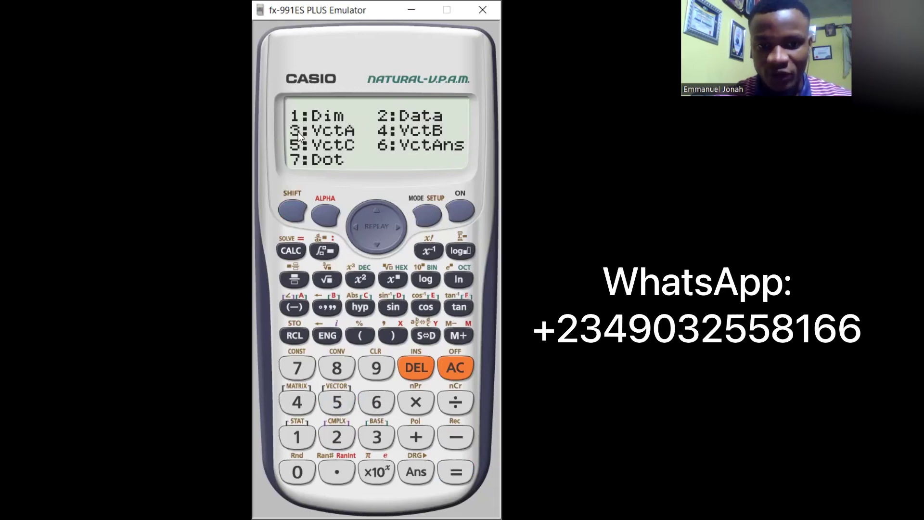
pyautogui.click(382, 437)
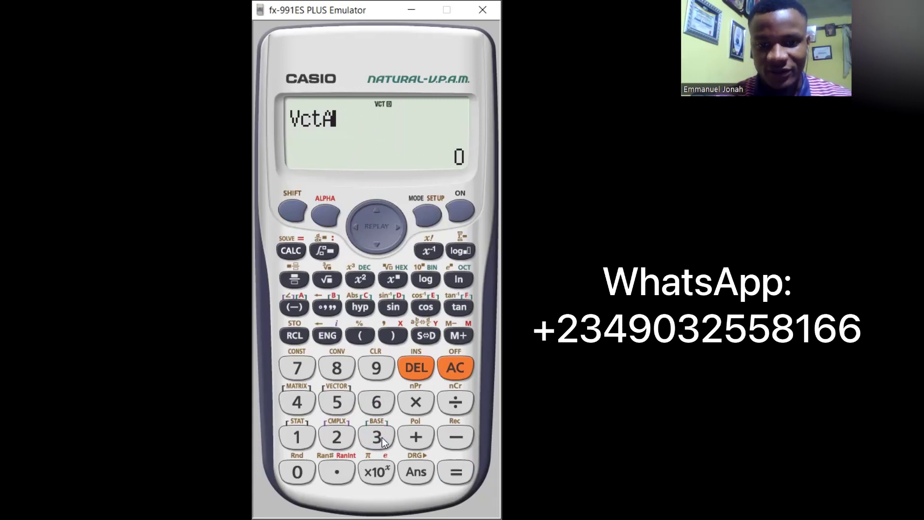
pyautogui.click(416, 437)
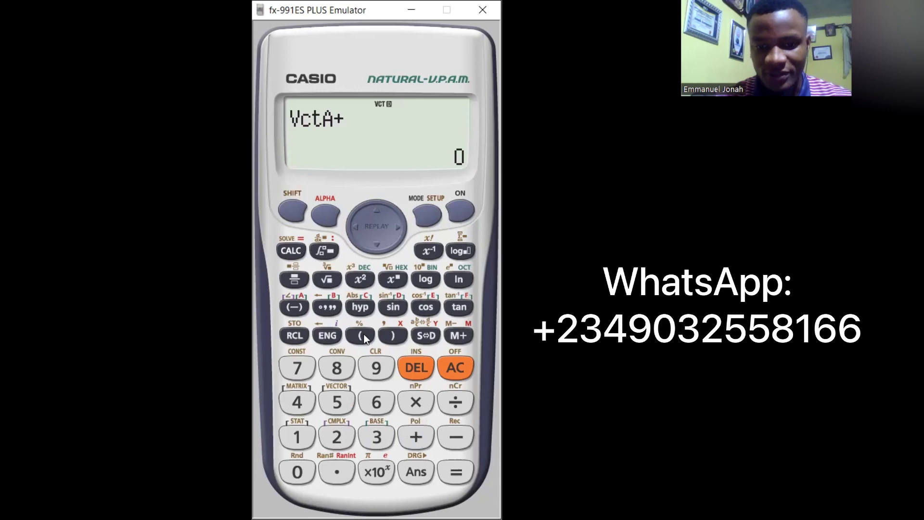
pyautogui.click(294, 211)
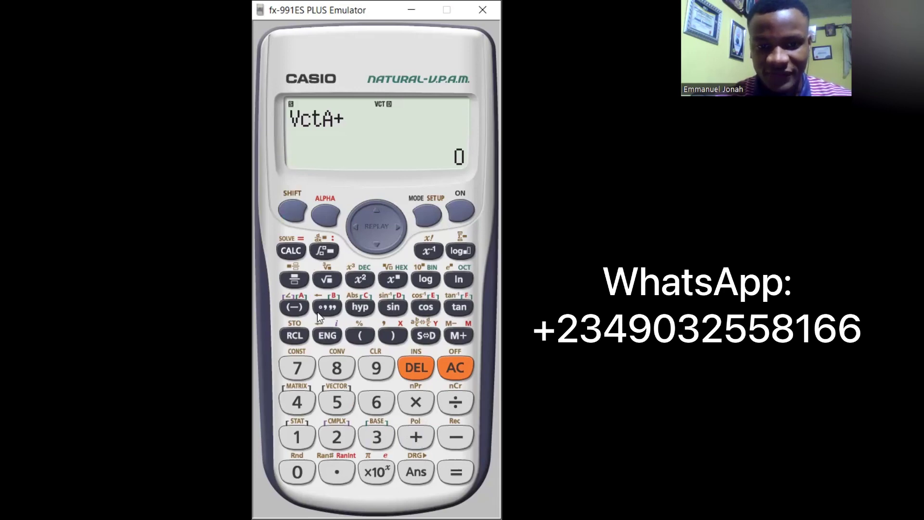
pyautogui.click(336, 399)
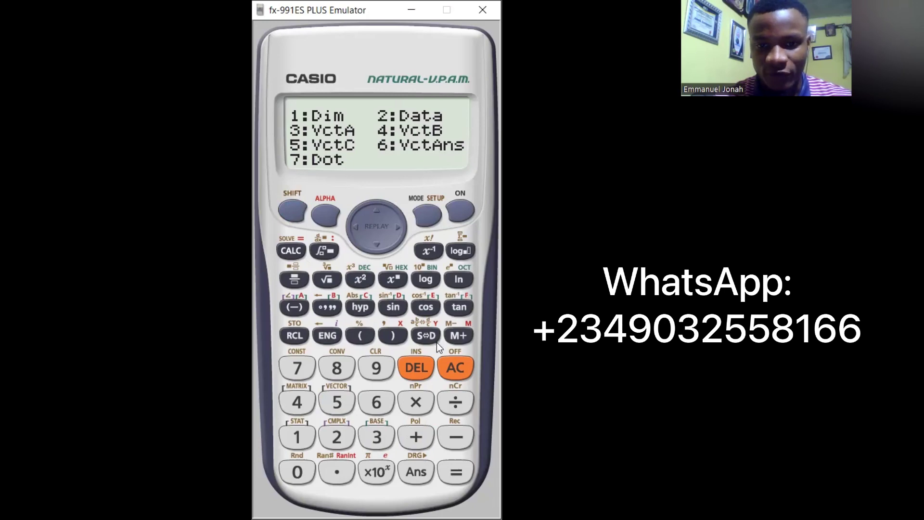
pyautogui.click(301, 399)
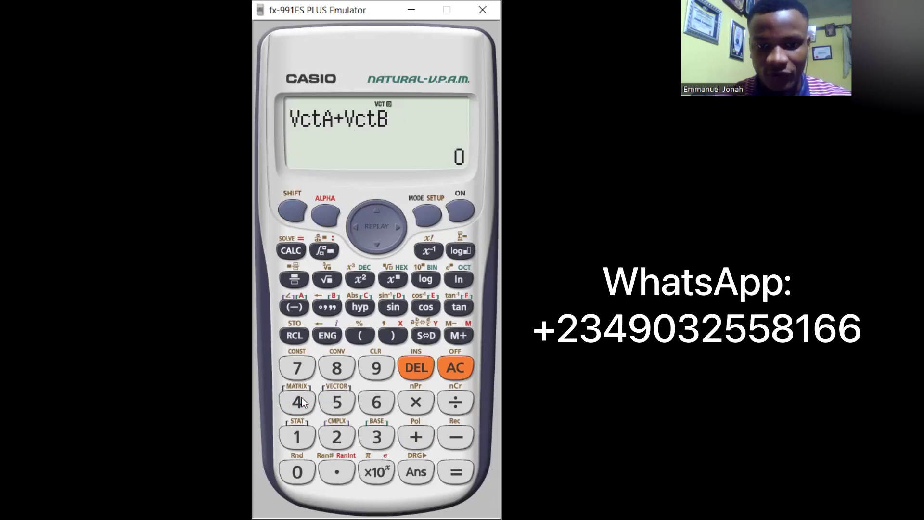
pyautogui.click(456, 472)
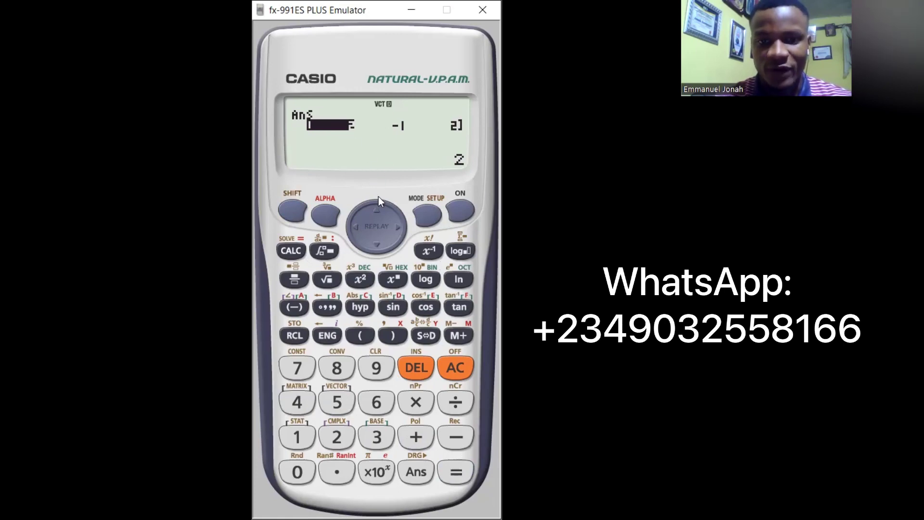
pyautogui.click(398, 226)
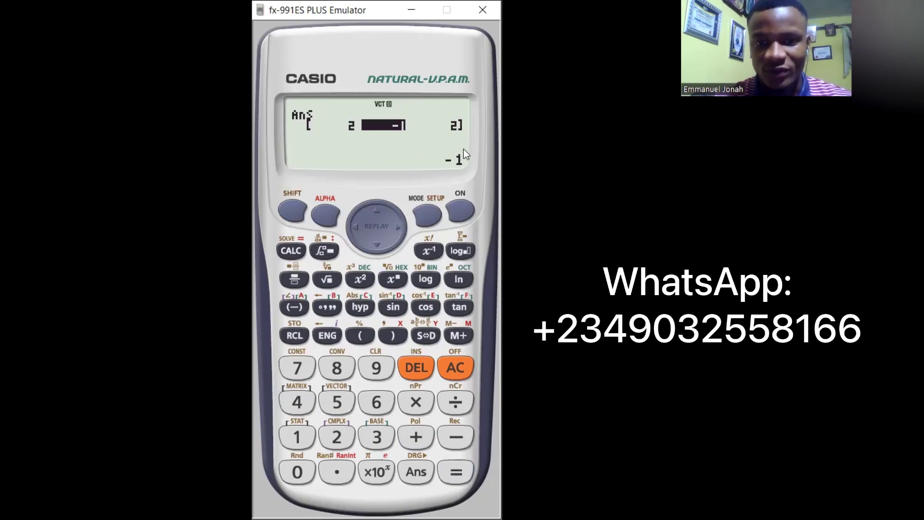
pyautogui.click(397, 224)
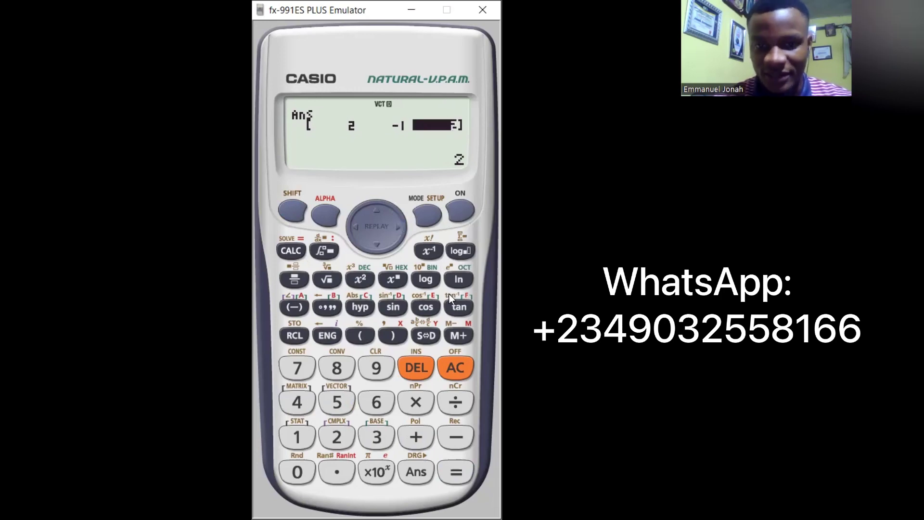
pyautogui.click(461, 366)
# - Calculate the vector difference VctA-VctB
pyautogui.click(298, 212)
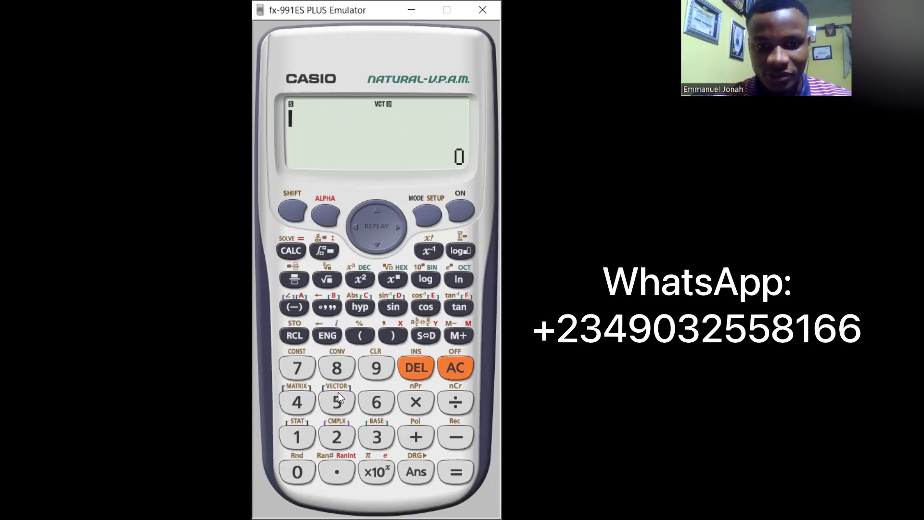
pyautogui.click(337, 404)
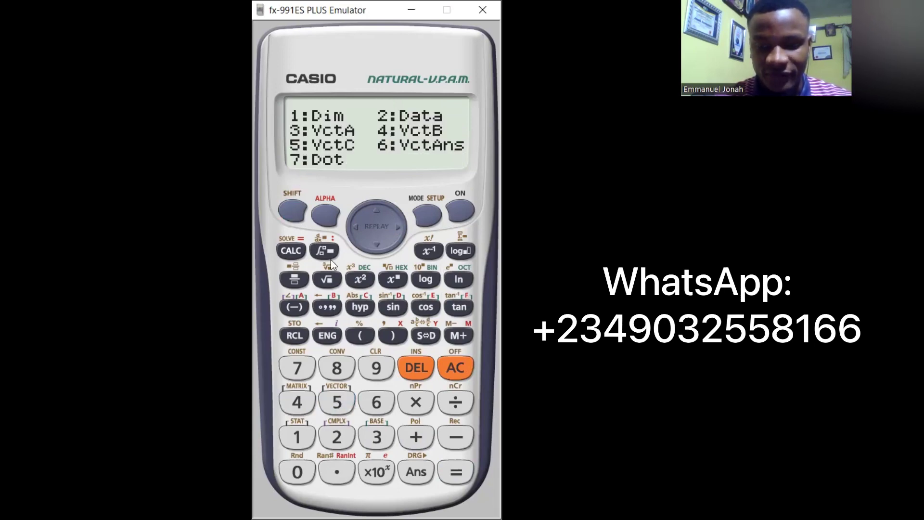
pyautogui.click(375, 435)
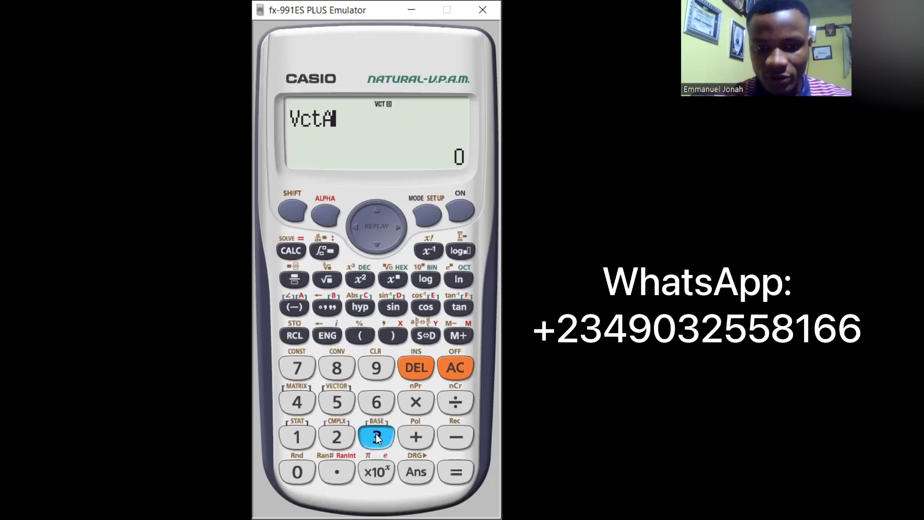
pyautogui.click(456, 438)
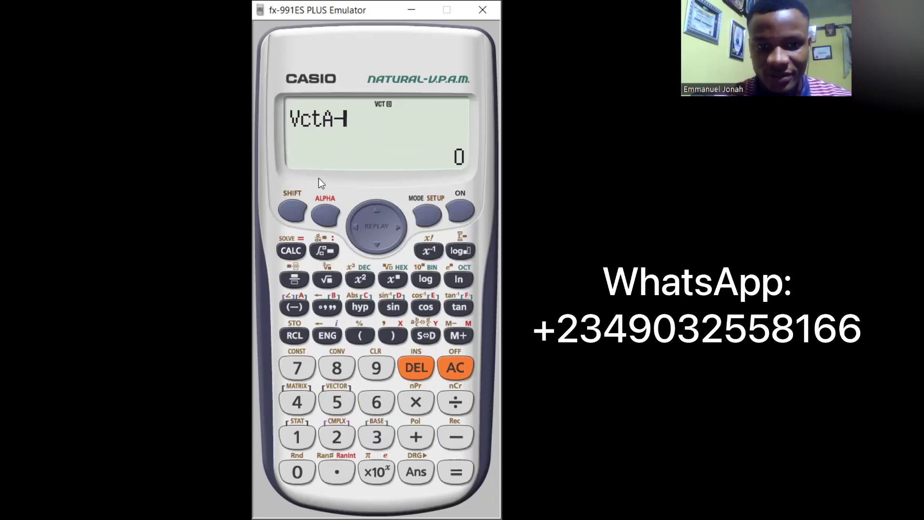
pyautogui.click(290, 210)
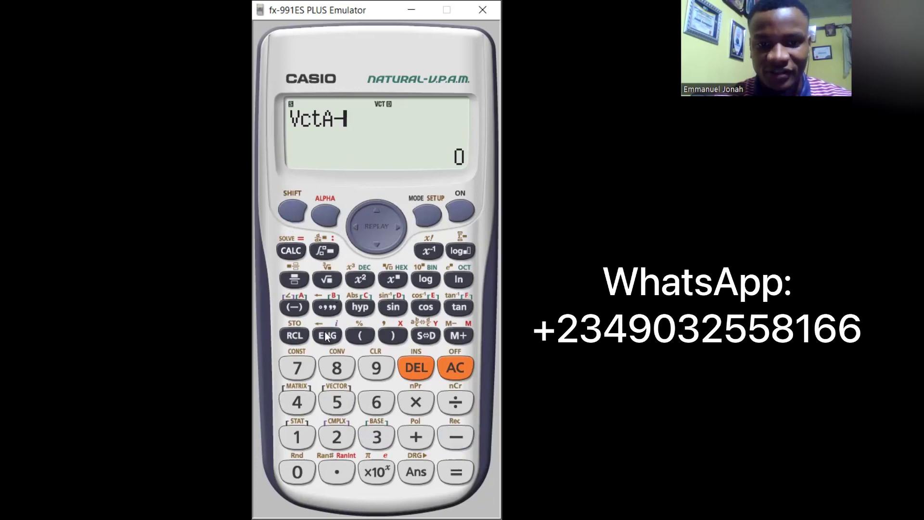
pyautogui.click(338, 401)
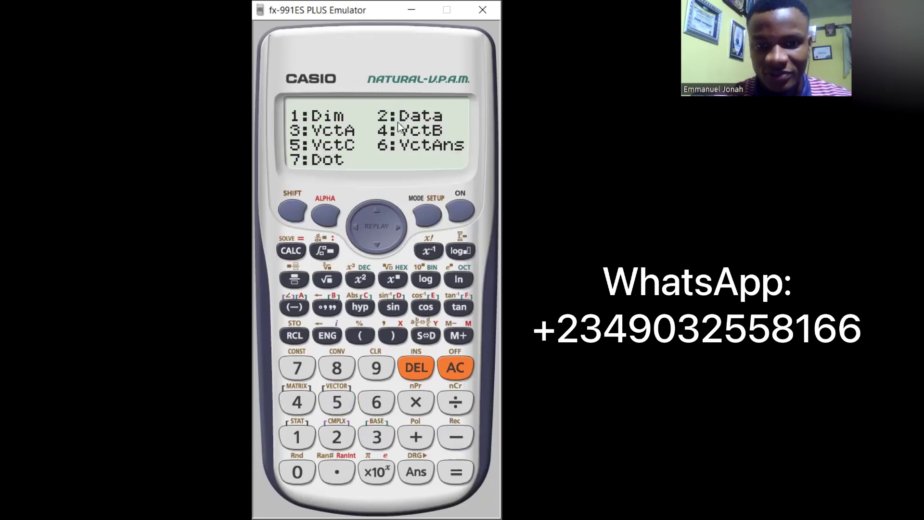
pyautogui.click(296, 390)
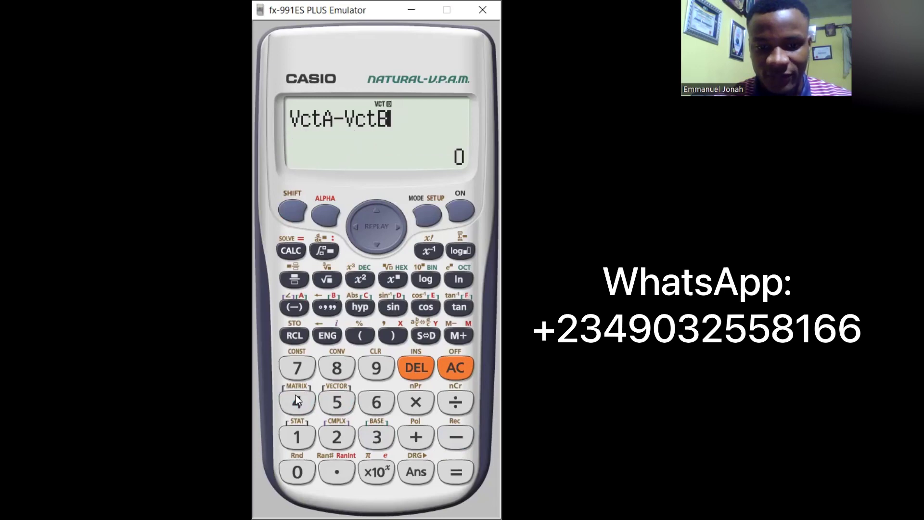
pyautogui.click(456, 472)
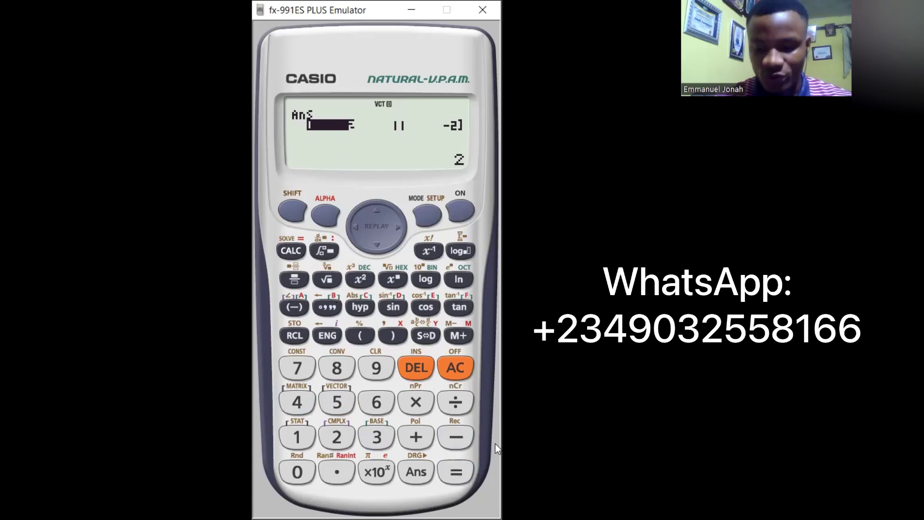
# - Step back and forth through the three components of the VctA-VctB result
pyautogui.click(400, 228)
pyautogui.click(400, 227)
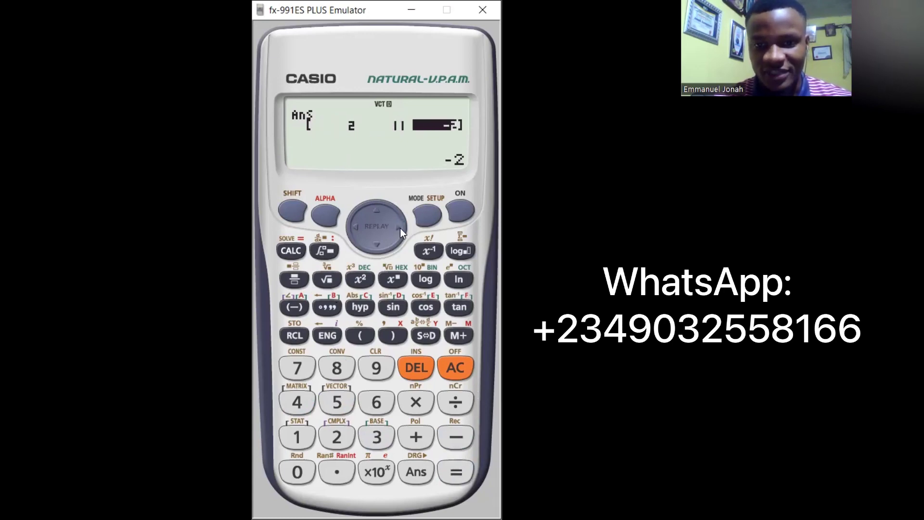
pyautogui.click(353, 226)
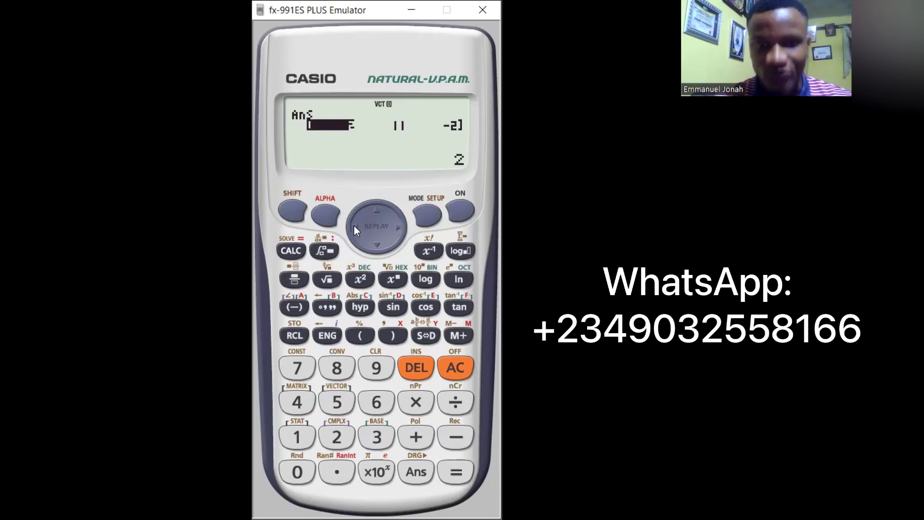
pyautogui.click(399, 228)
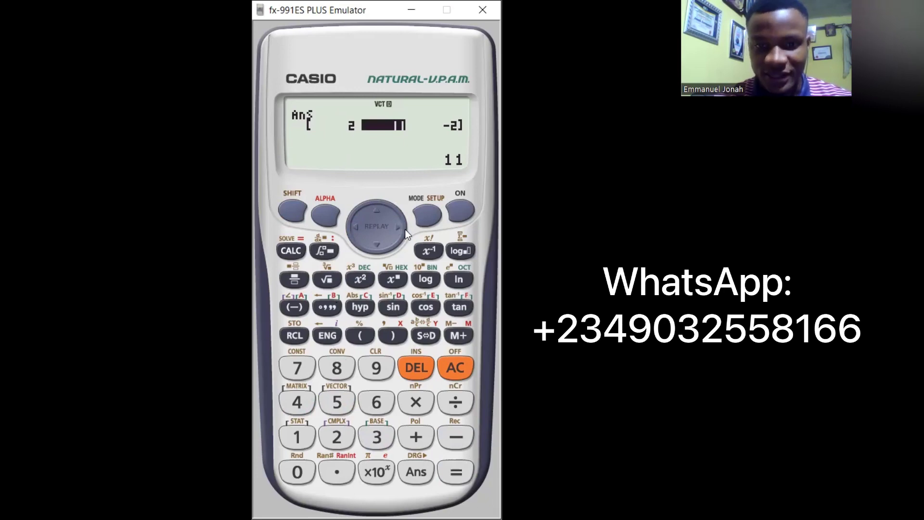
pyautogui.click(401, 229)
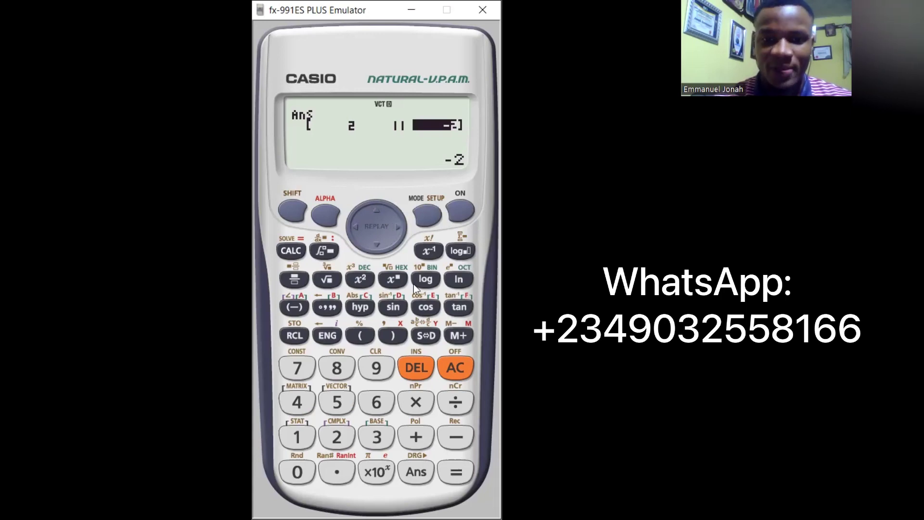
# - Clear the vector result and switch the calculator from VECTOR mode to COMP mode
pyautogui.click(456, 367)
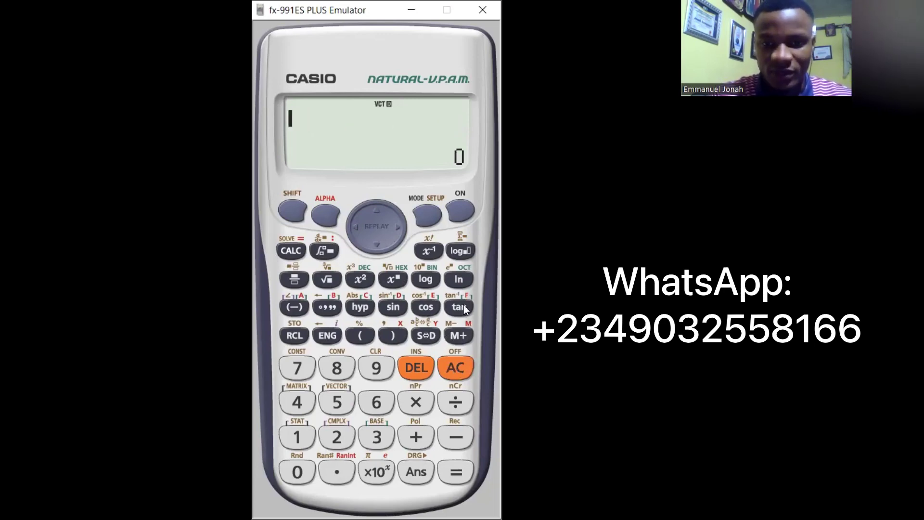
pyautogui.click(454, 205)
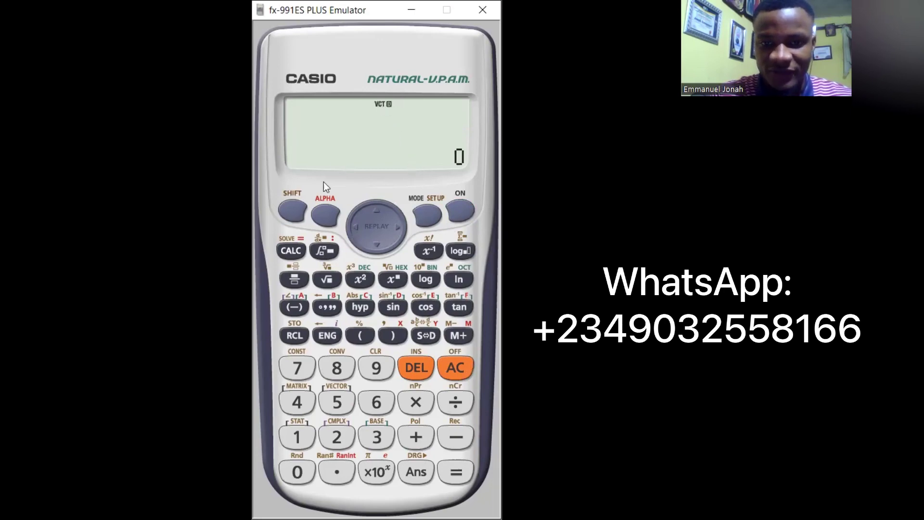
pyautogui.click(293, 211)
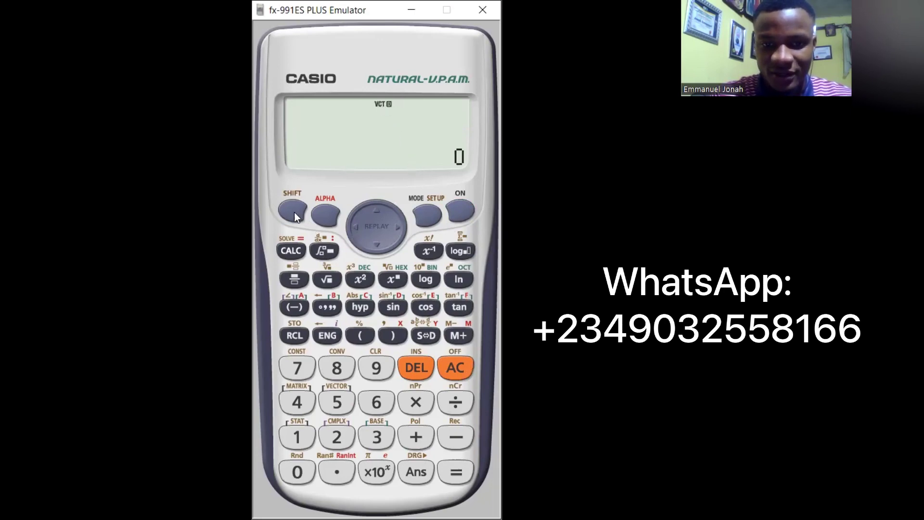
pyautogui.click(461, 366)
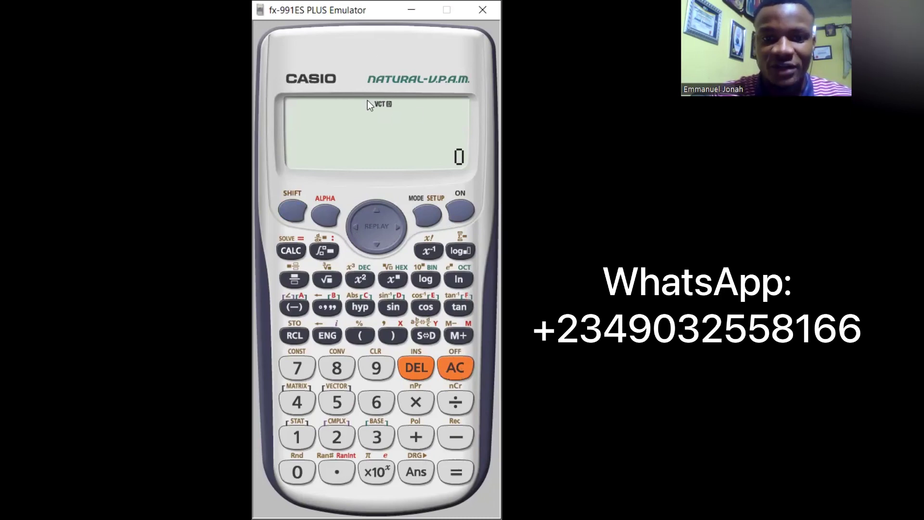
pyautogui.click(424, 218)
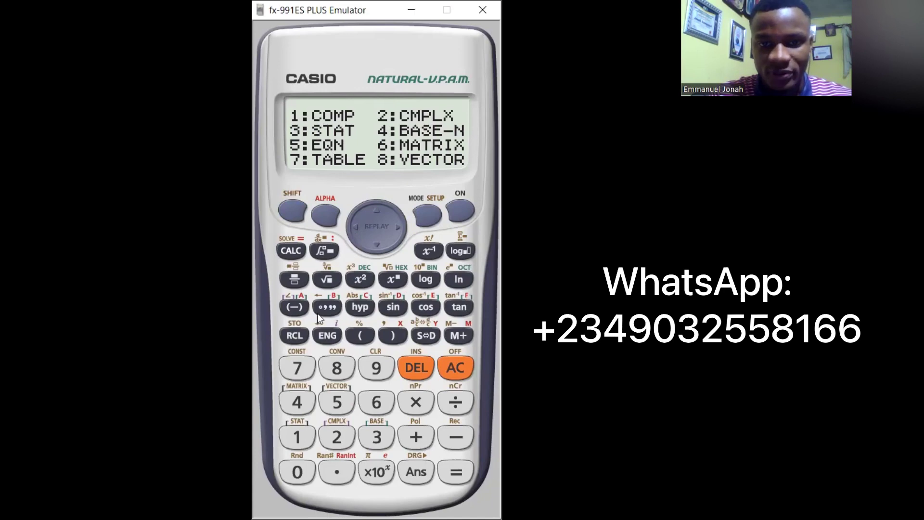
pyautogui.click(300, 433)
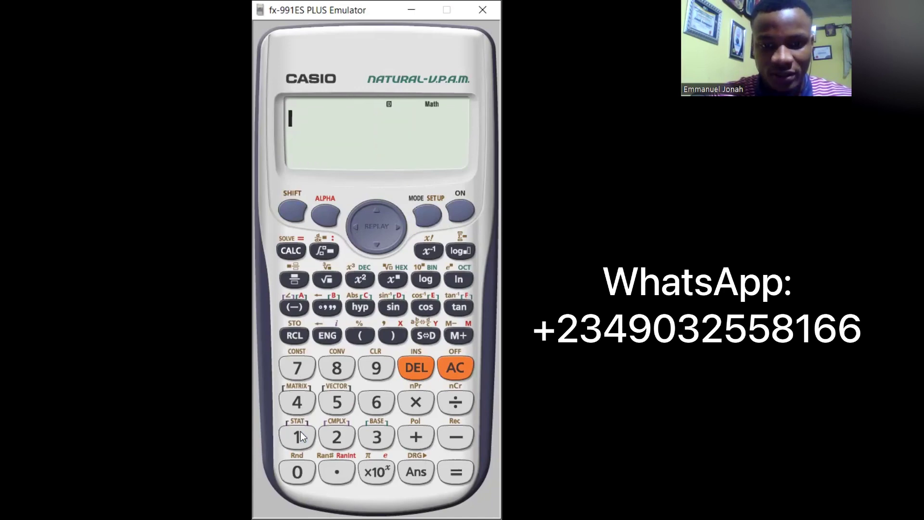